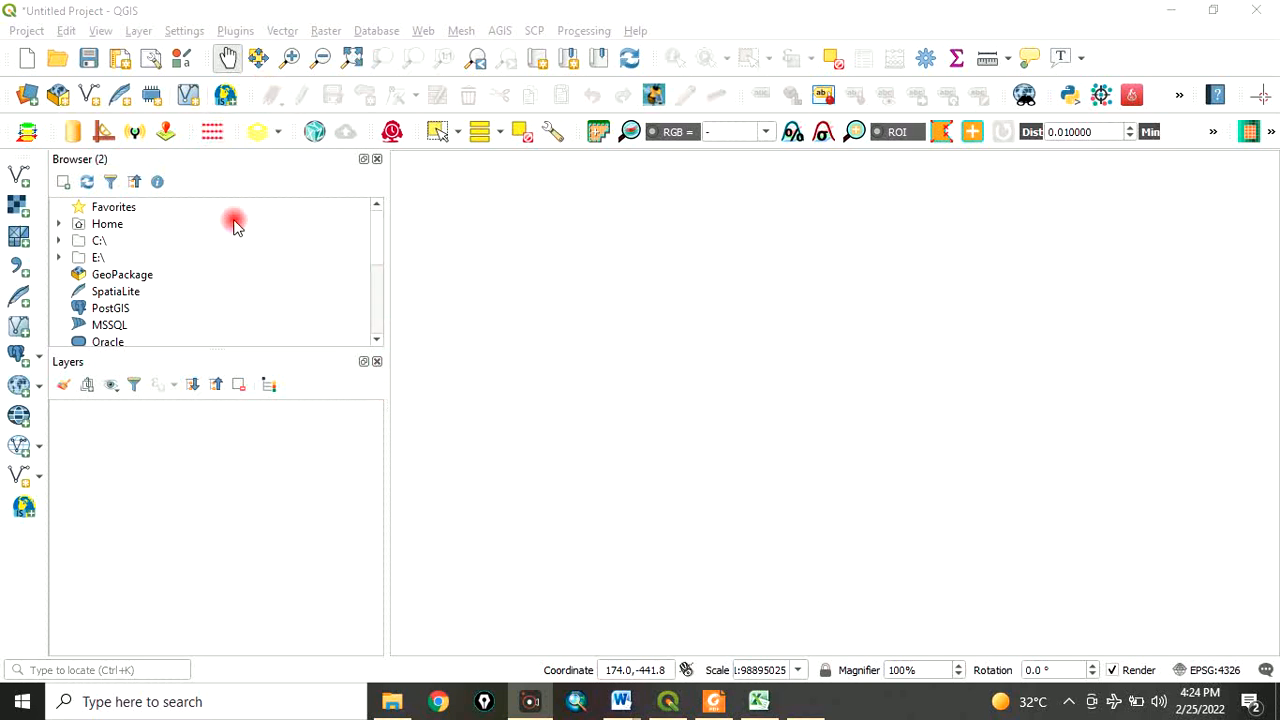
# Open the Georeferencer and load the SHENDAM 212NE PDF map from the Tutorial folder as its raster
pyautogui.click(476, 261)
pyautogui.scroll(-1, 477, 260)
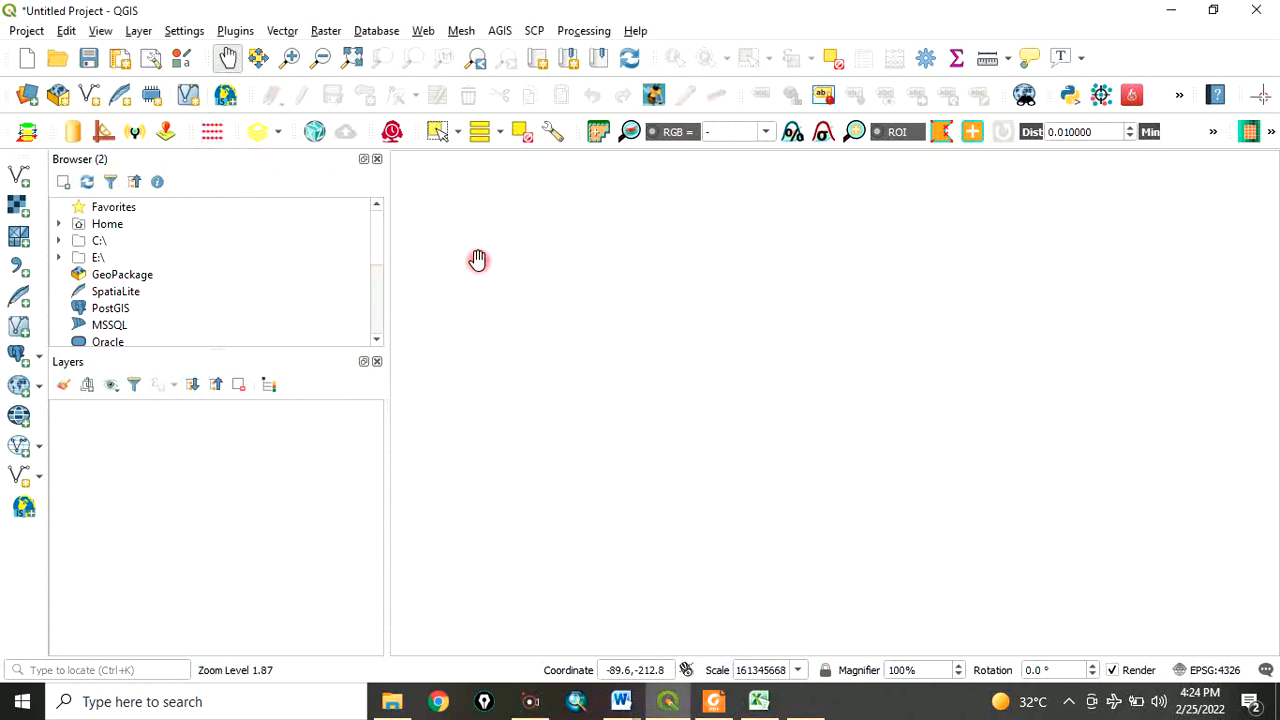
pyautogui.click(325, 31)
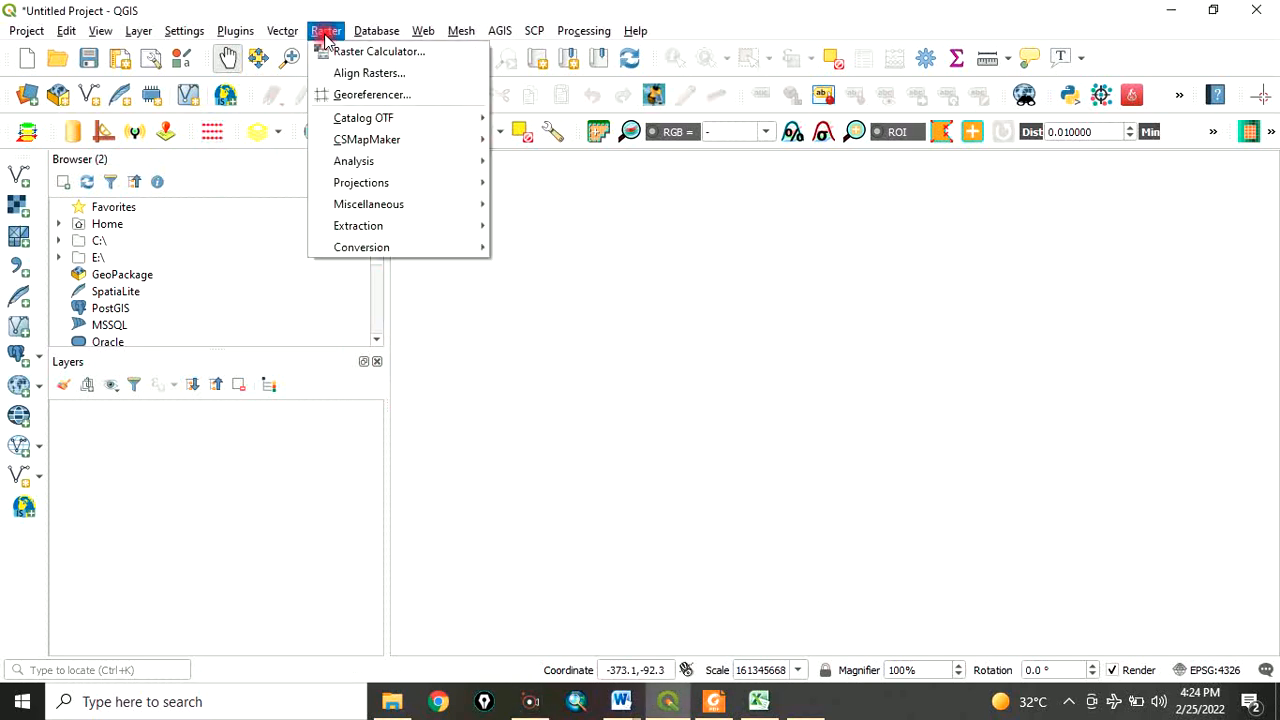
pyautogui.click(345, 95)
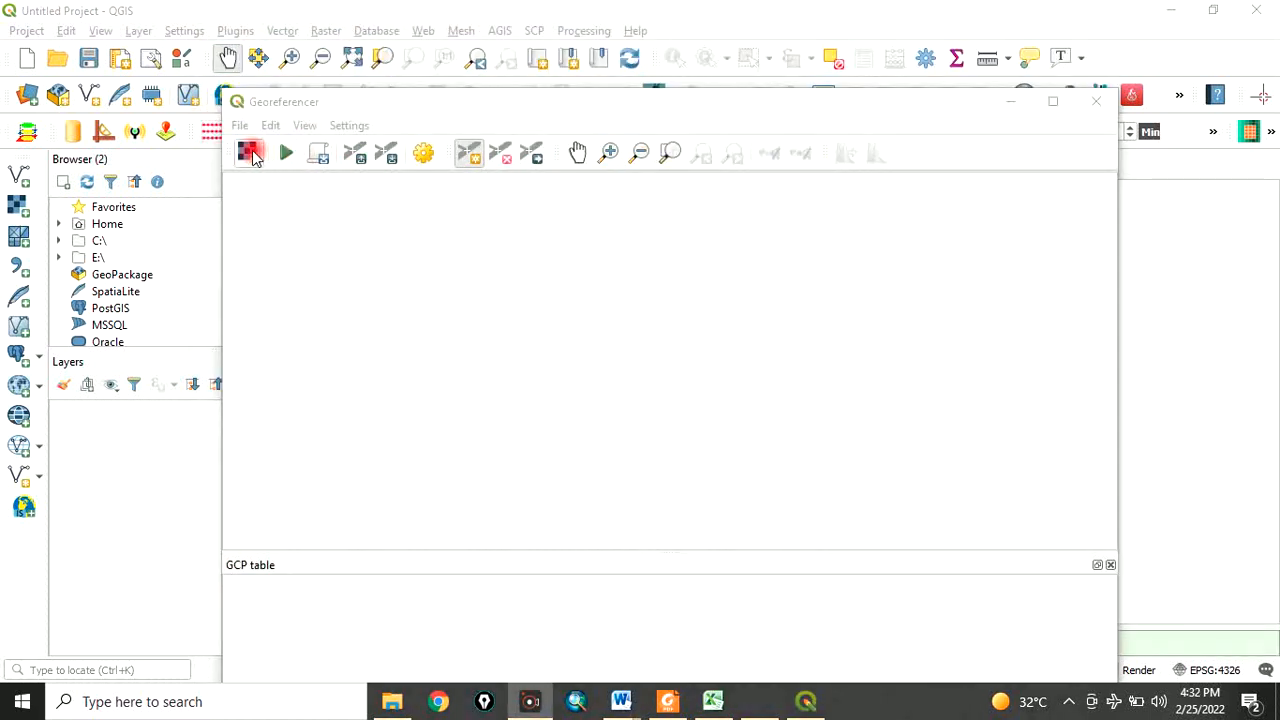
pyautogui.click(249, 155)
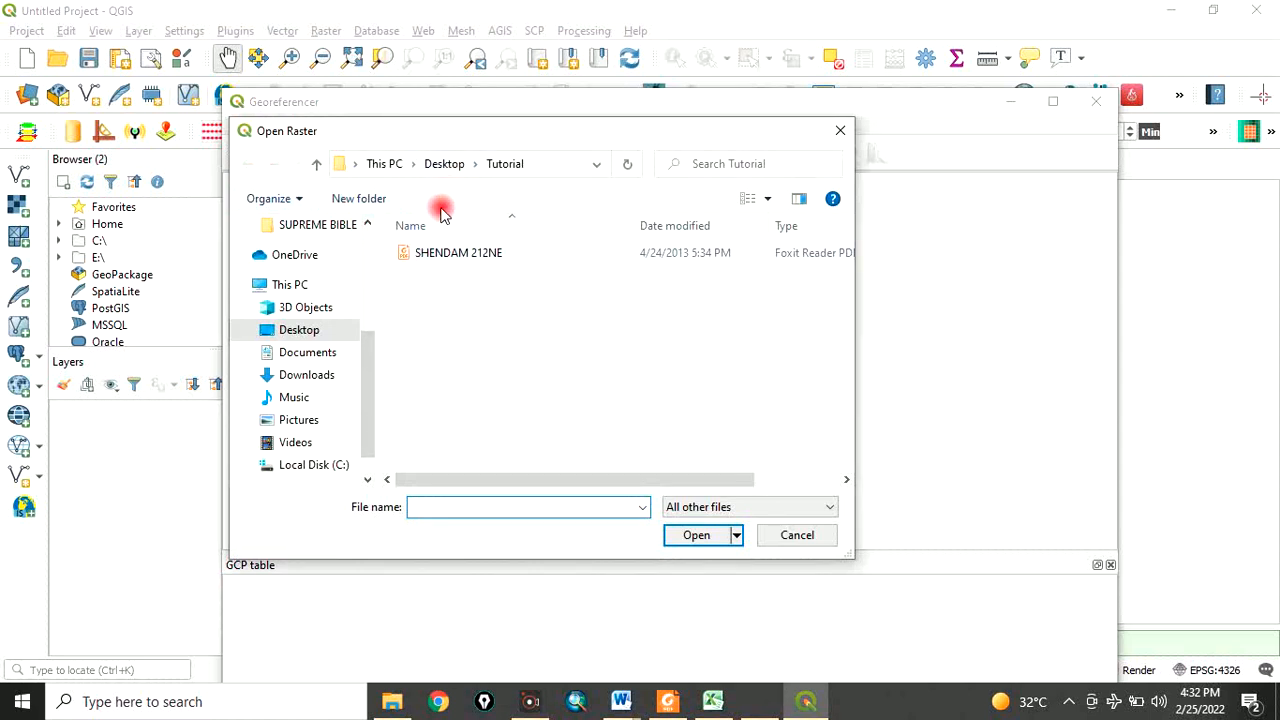
pyautogui.click(485, 255)
pyautogui.click(695, 535)
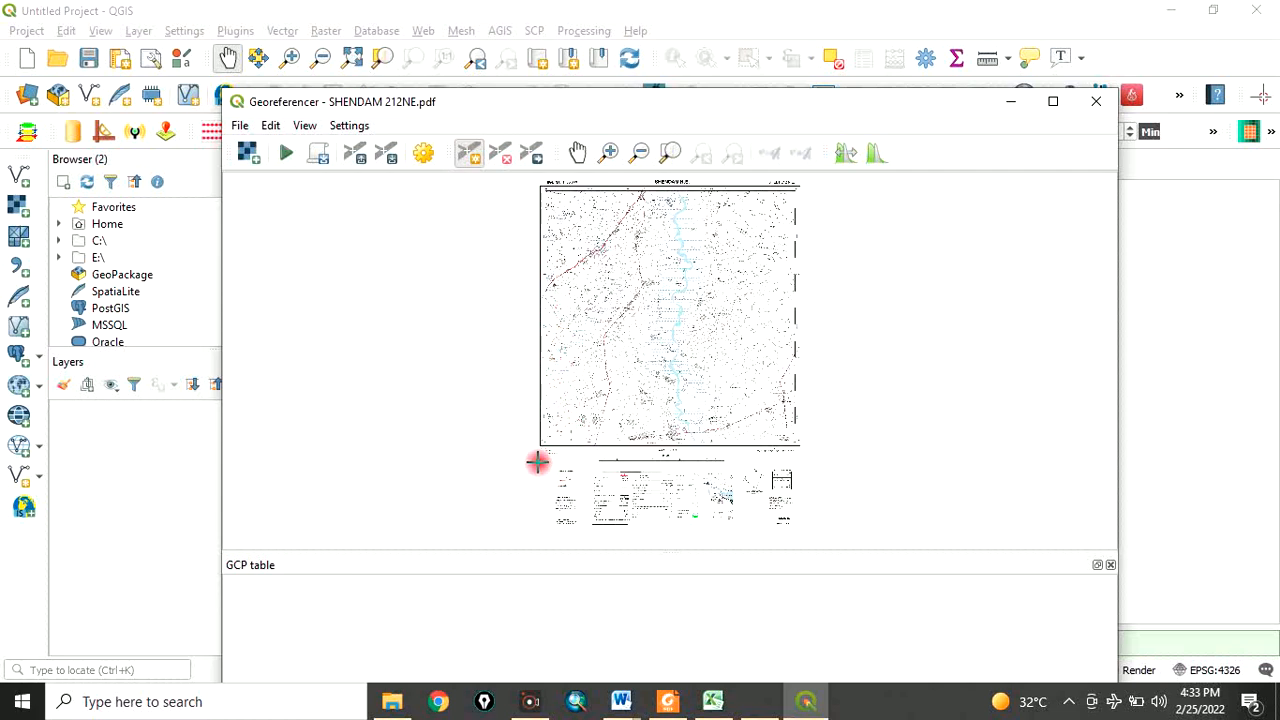
# Add a ground control point at the map frame's southwest corner with X/East 9 45 and Y/North 8 45
pyautogui.scroll(3, 537, 460)
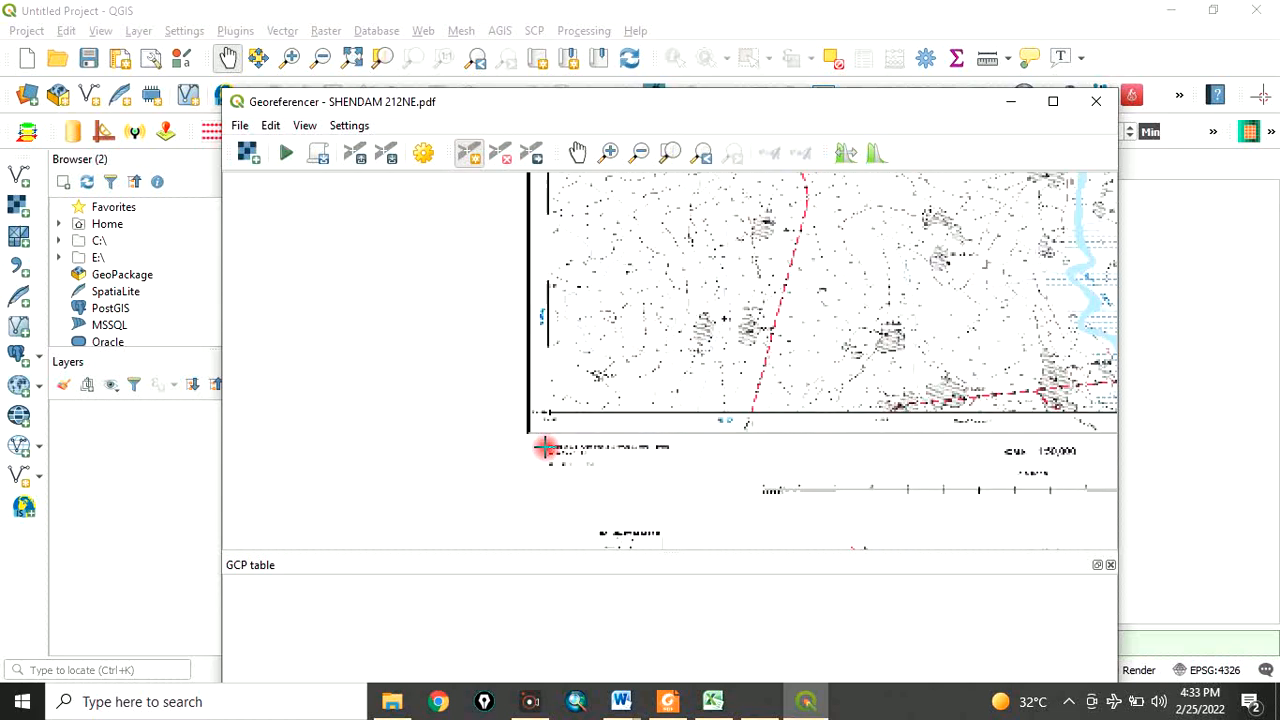
pyautogui.scroll(2, 546, 430)
pyautogui.scroll(2, 556, 376)
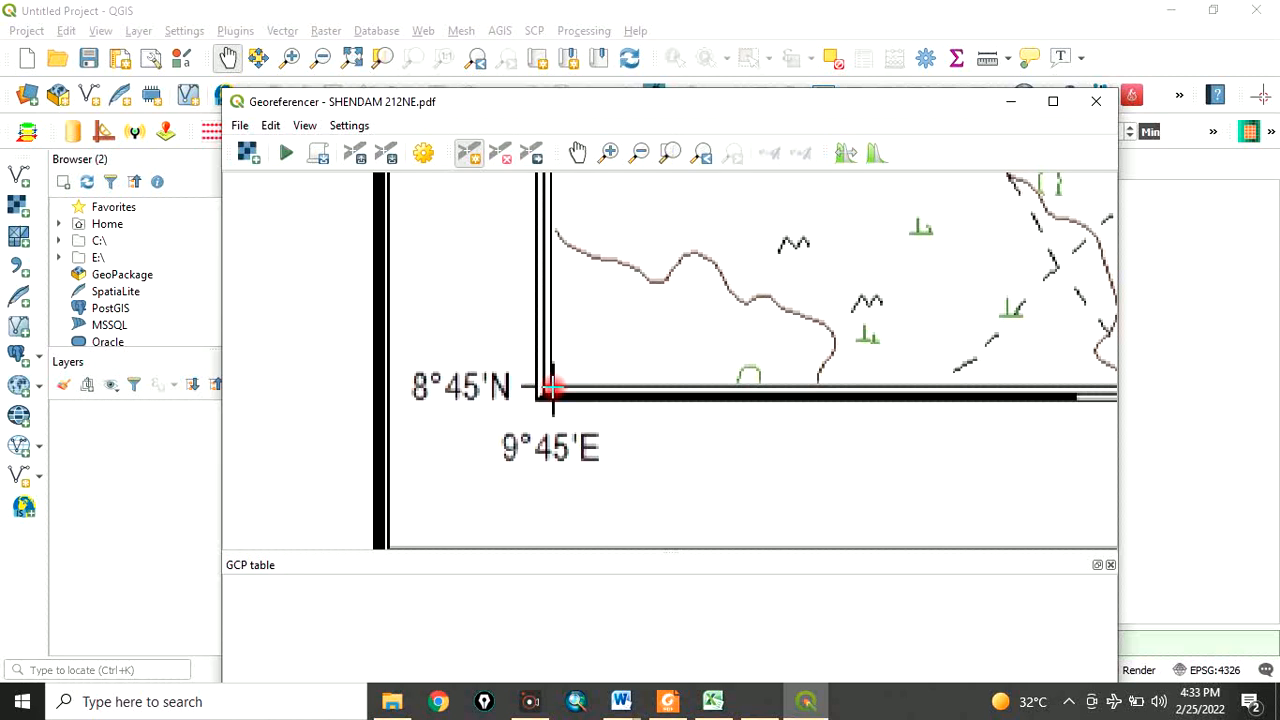
pyautogui.click(552, 388)
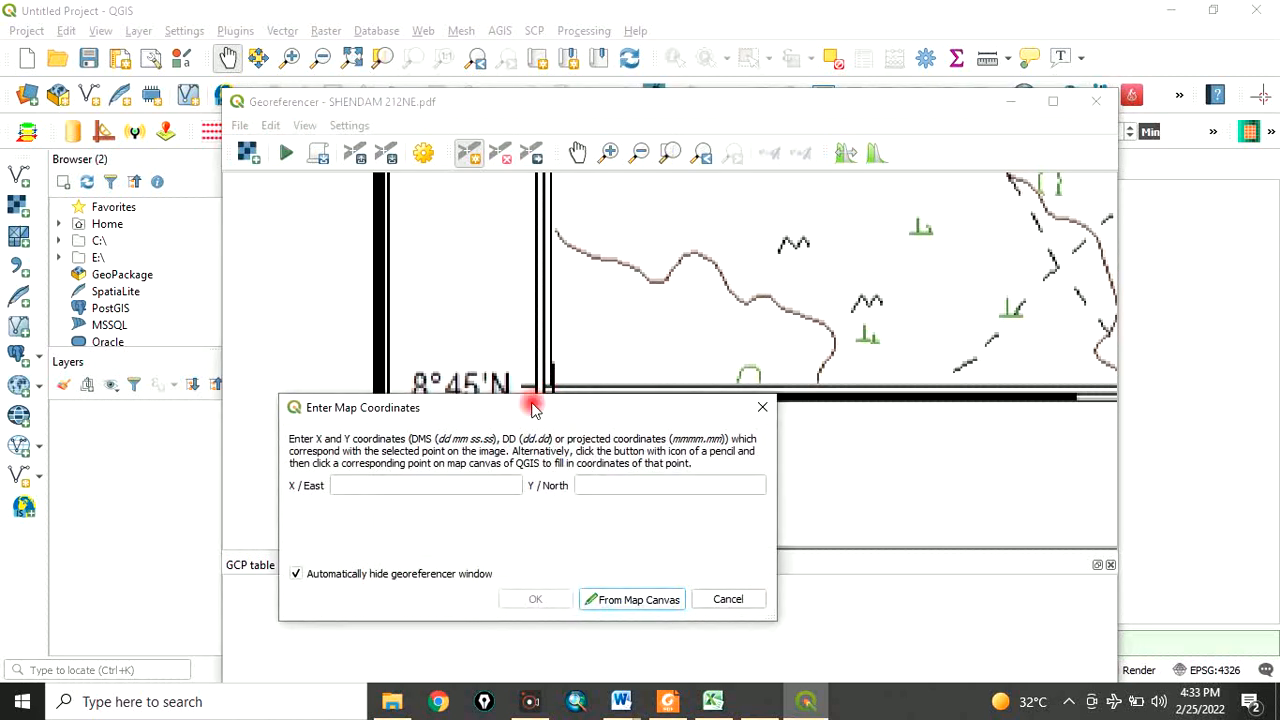
pyautogui.moveTo(512, 415); pyautogui.dragTo(518, 443)
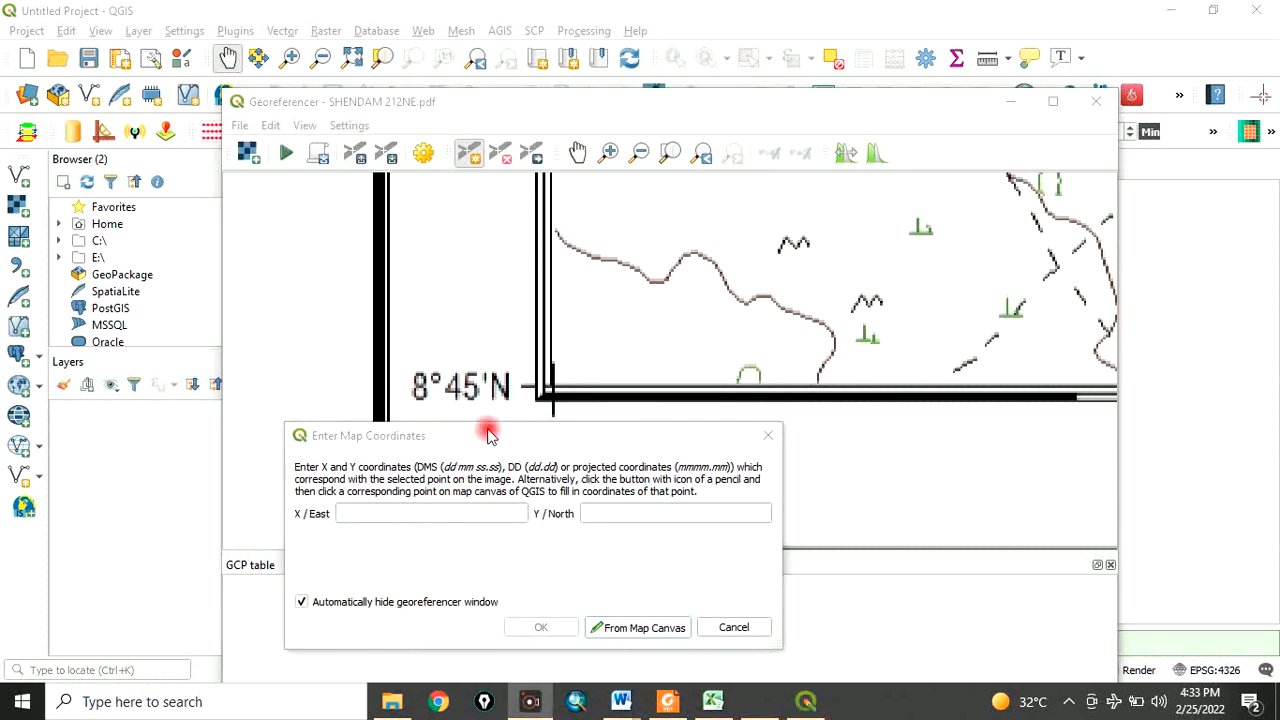
pyautogui.moveTo(498, 445); pyautogui.dragTo(514, 497)
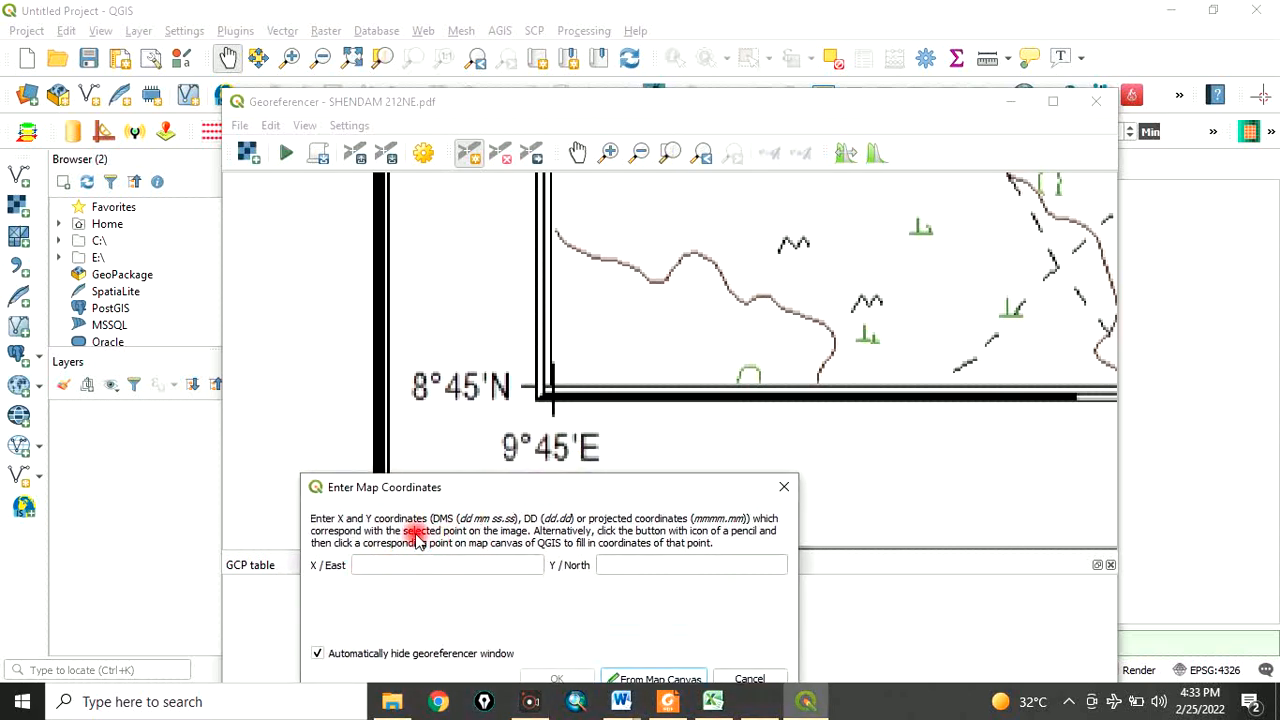
pyautogui.click(373, 565)
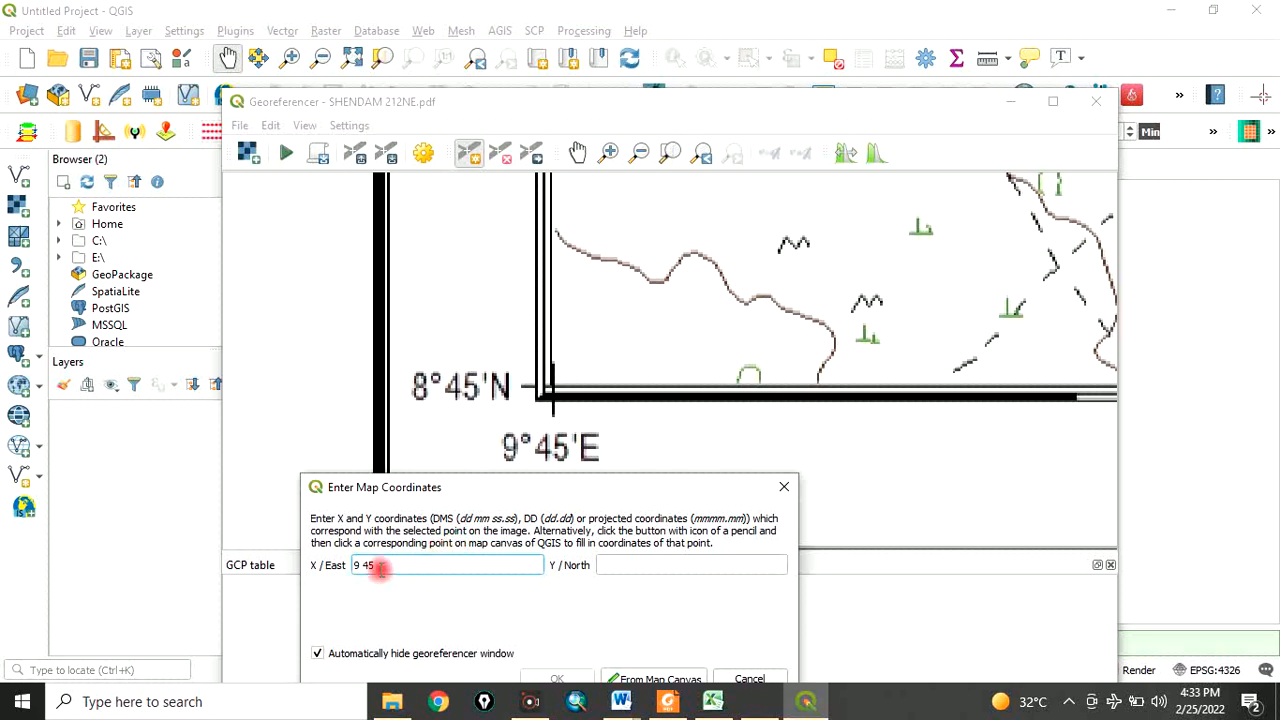
pyautogui.click(624, 567)
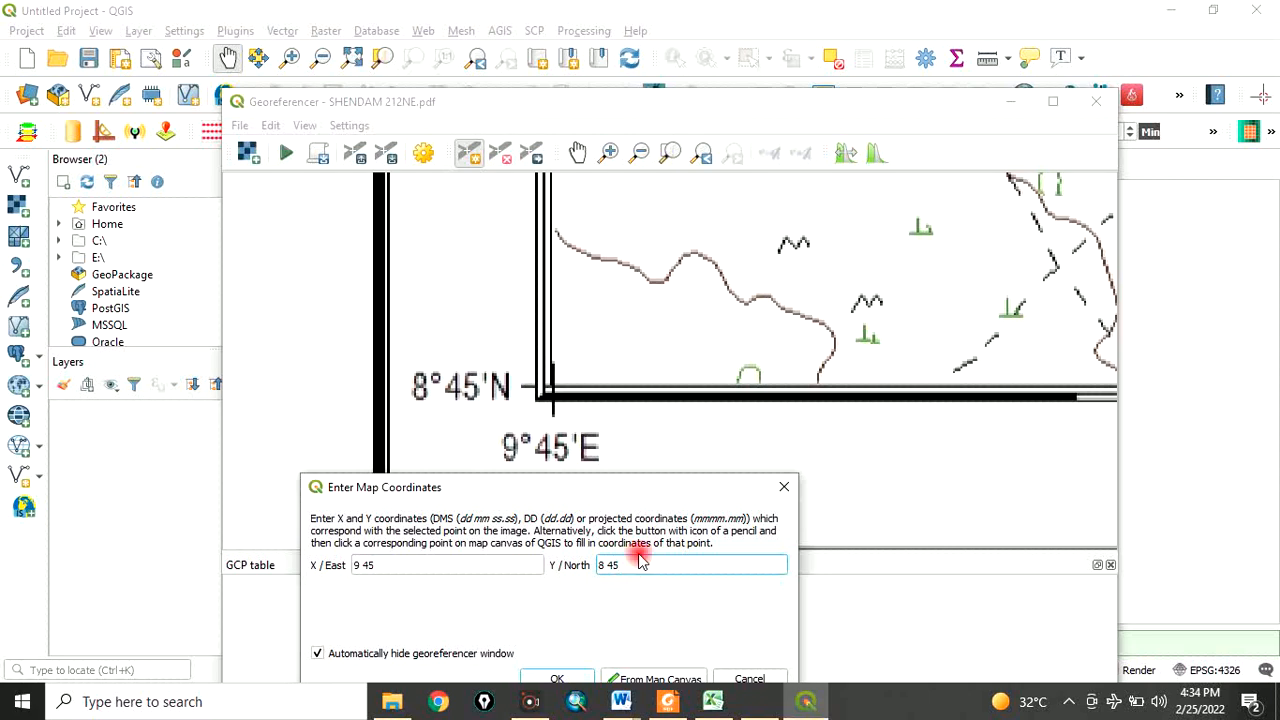
pyautogui.moveTo(619, 482); pyautogui.dragTo(620, 375)
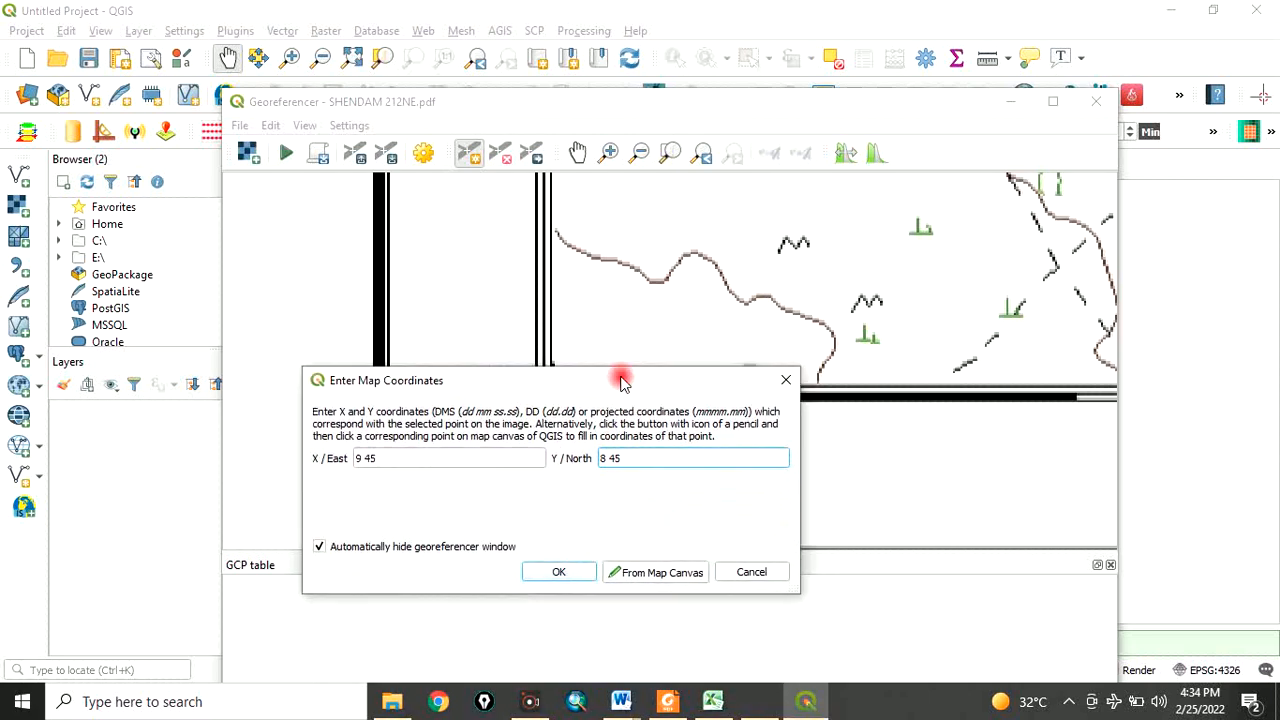
pyautogui.click(563, 574)
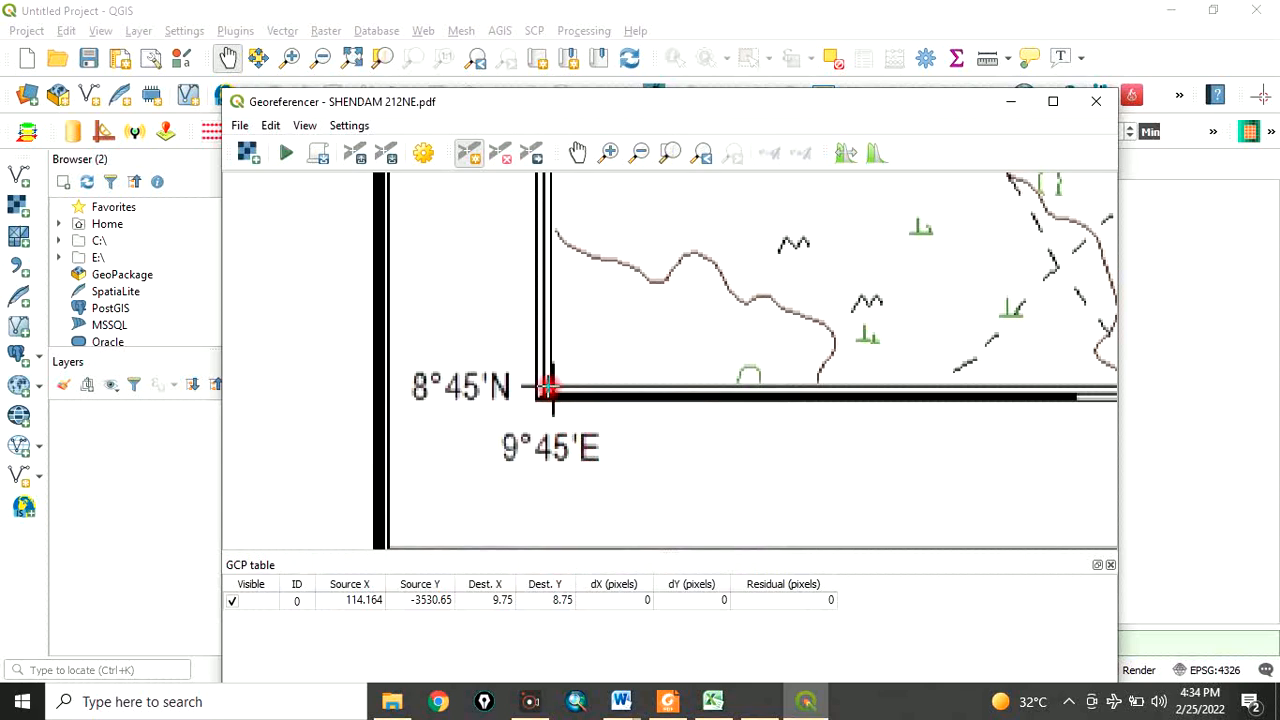
# Add a ground control point at the map frame's northwest corner with X/East 9 45 and Y/North 9
pyautogui.scroll(-1, 611, 529)
pyautogui.scroll(-3, 611, 529)
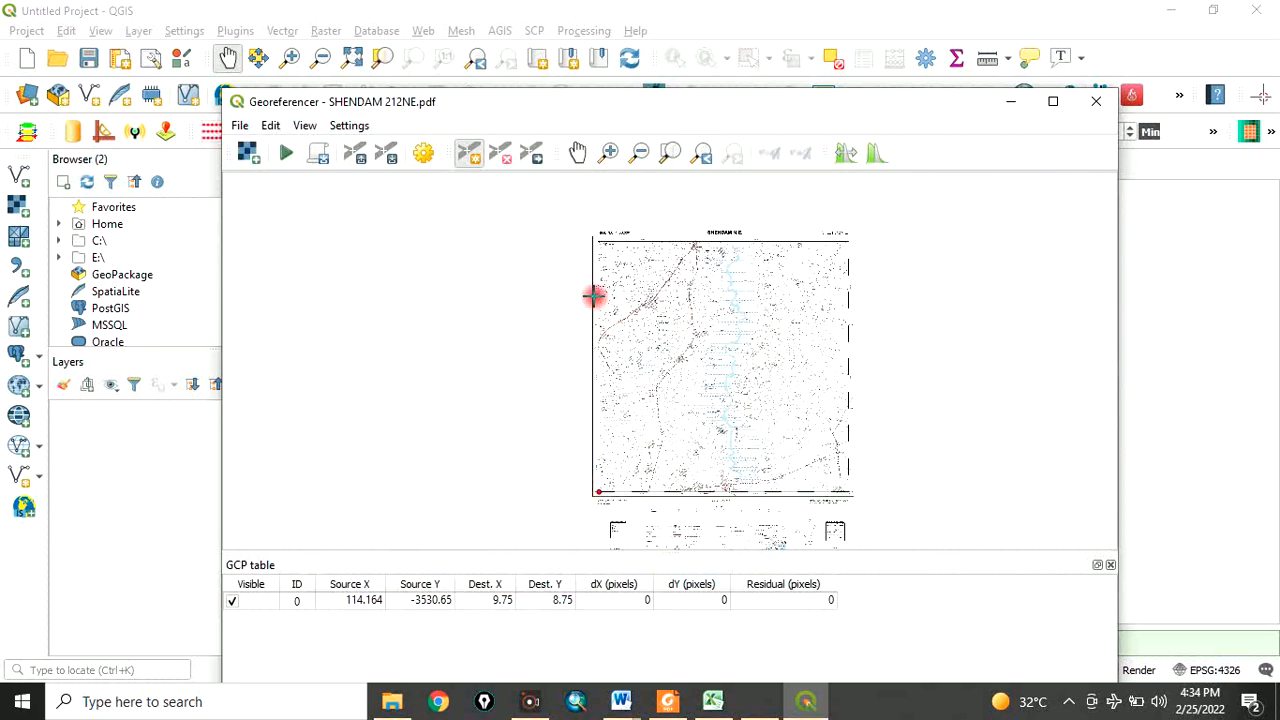
pyautogui.scroll(1, 592, 233)
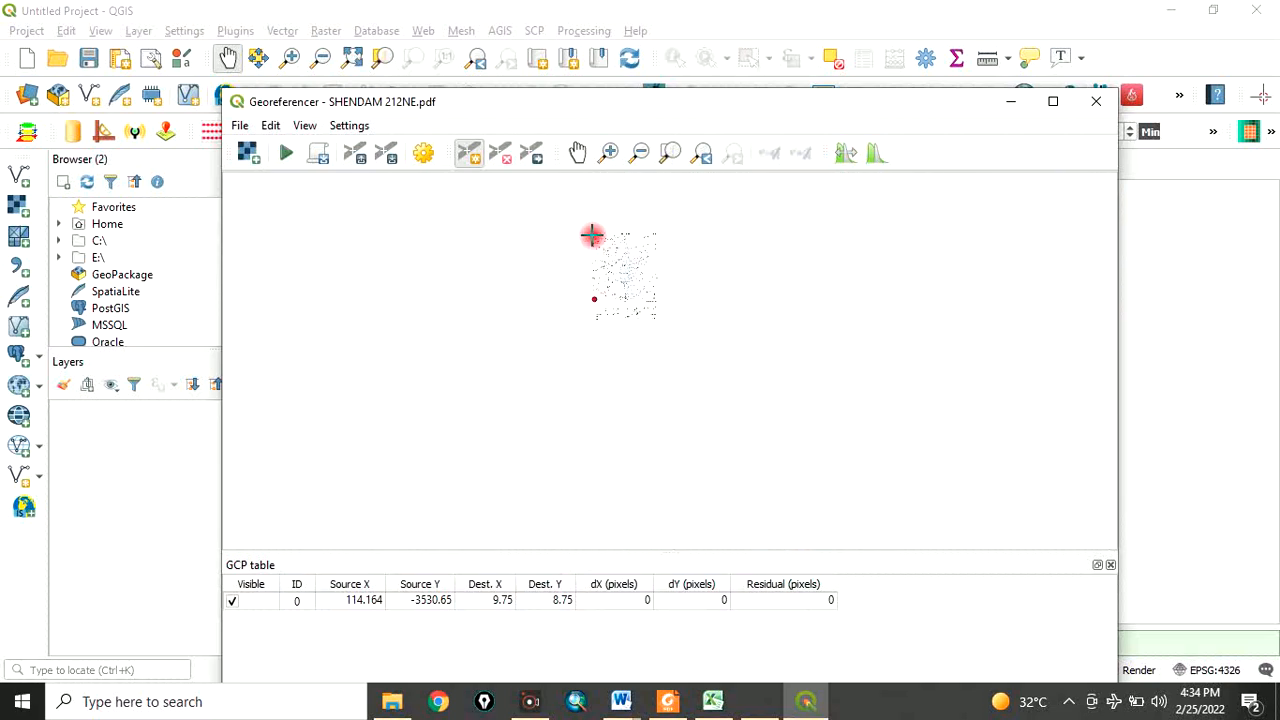
pyautogui.scroll(4, 628, 249)
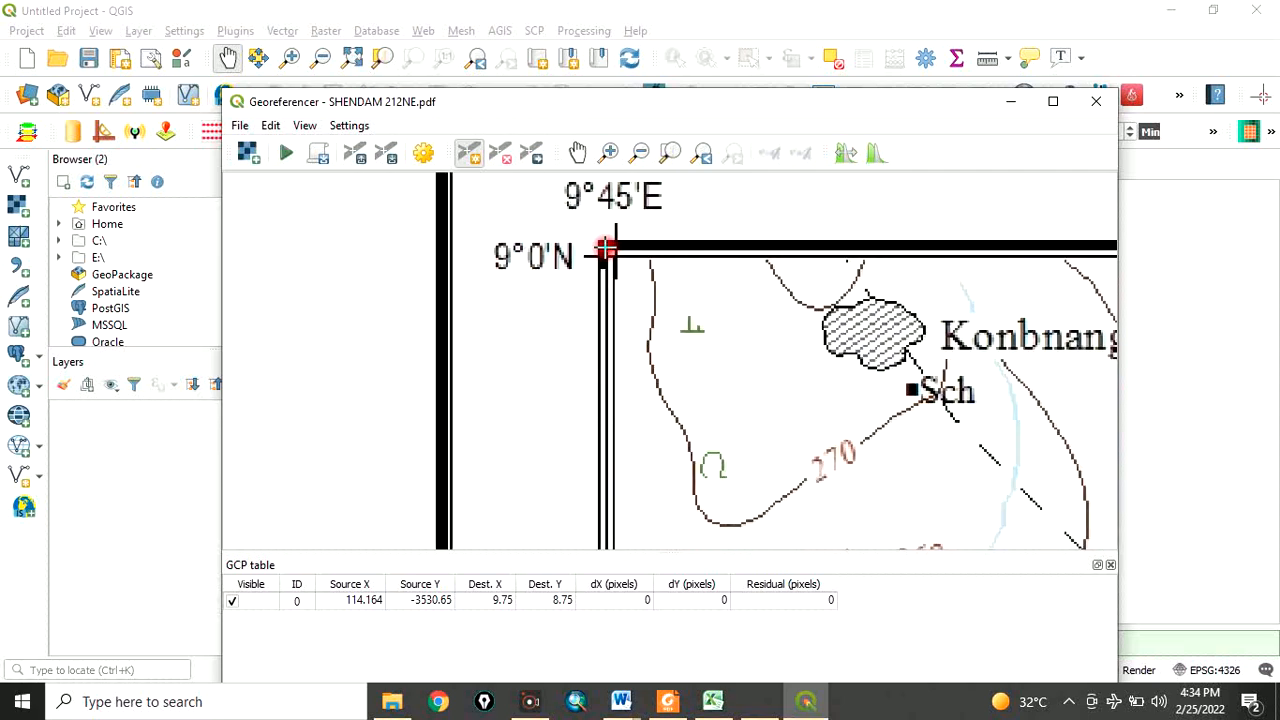
pyautogui.scroll(-1, 605, 249)
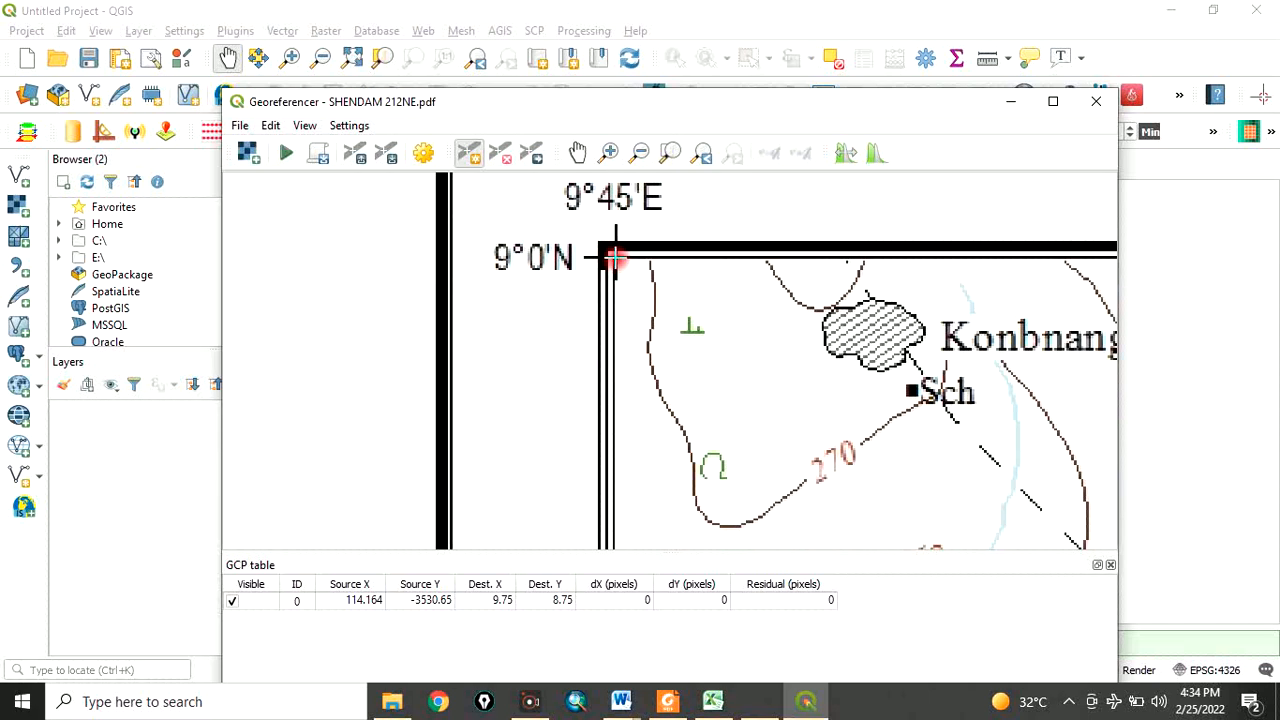
pyautogui.click(614, 257)
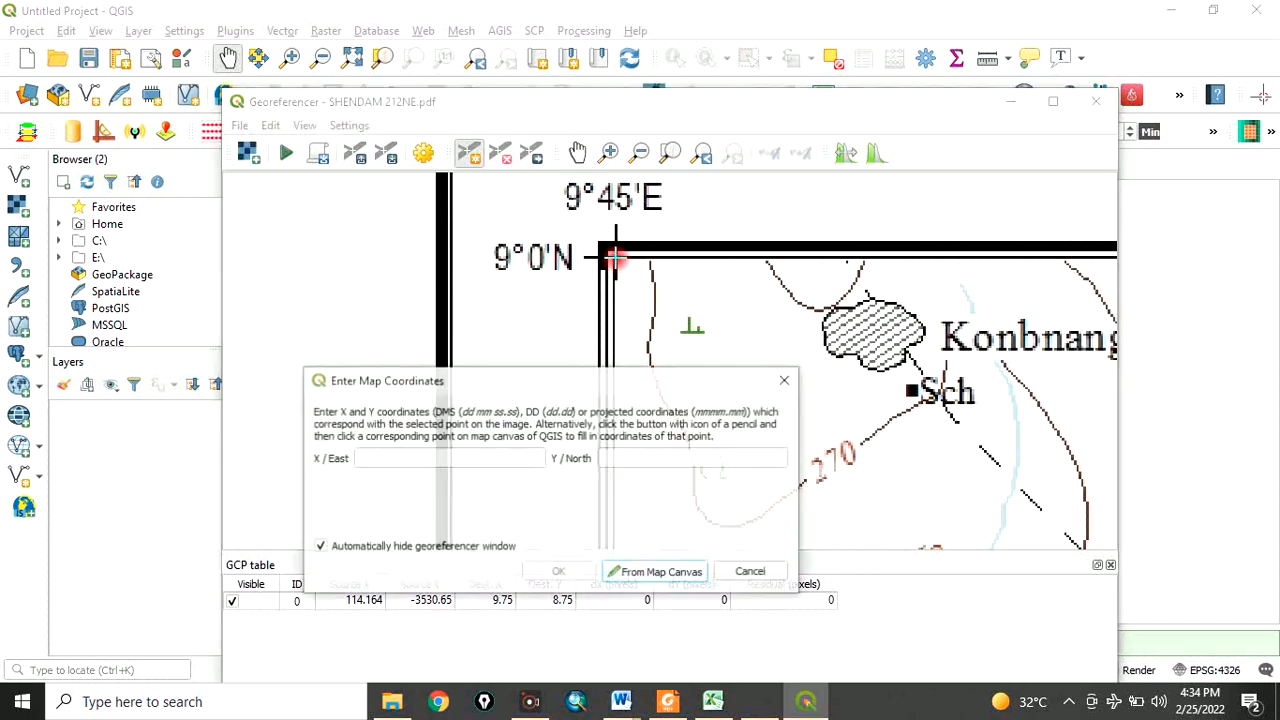
pyautogui.click(383, 457)
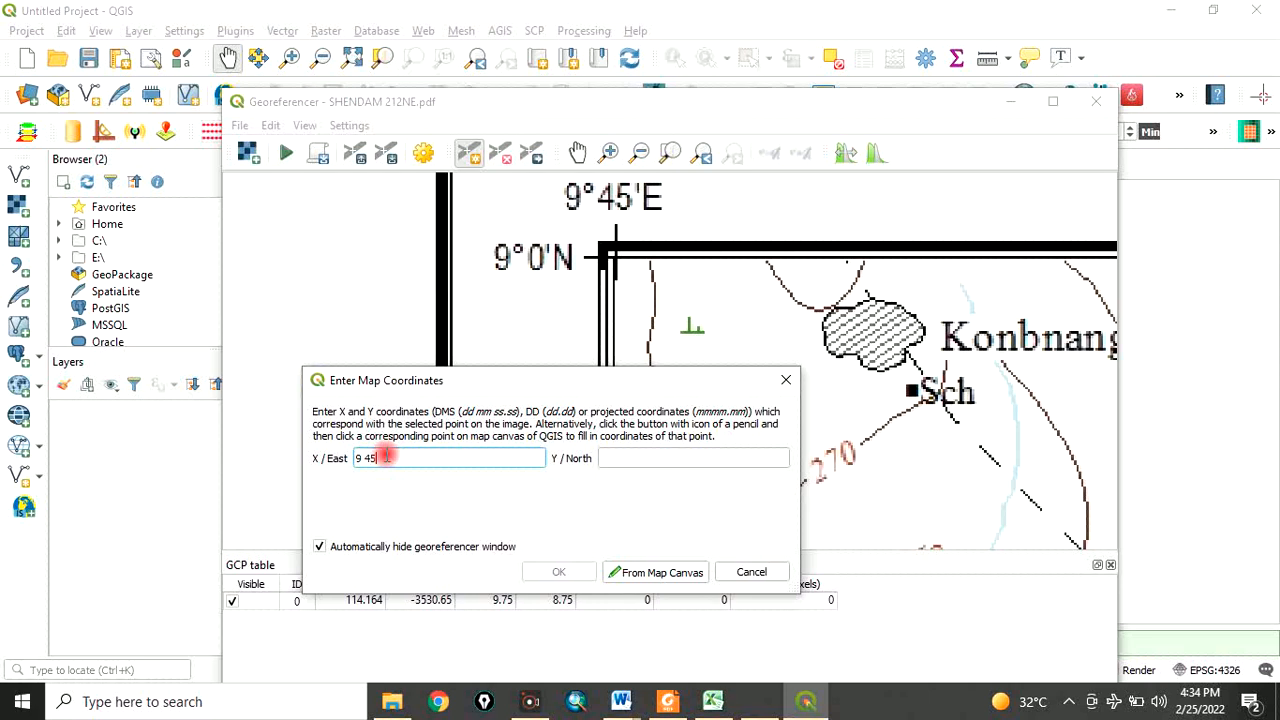
pyautogui.click(617, 458)
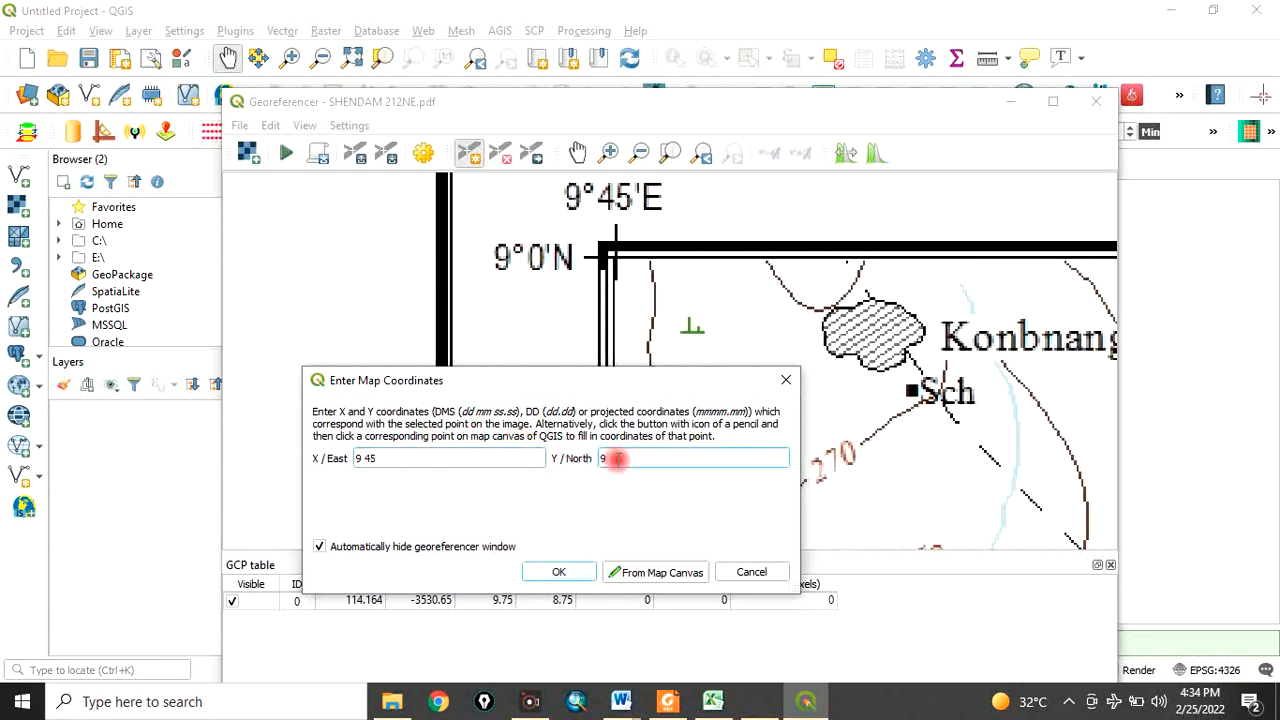
pyautogui.click(572, 573)
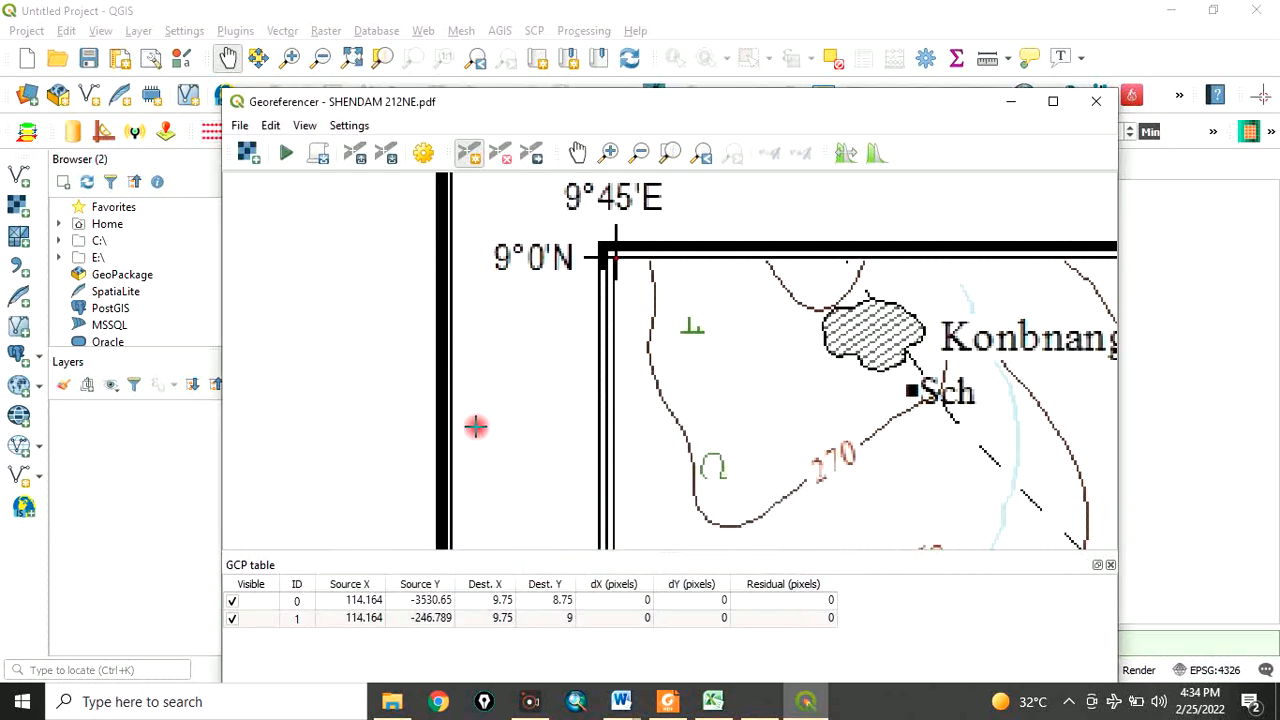
# Add a ground control point at the map frame's northeast corner with X/East 10 and Y/North 9
pyautogui.scroll(-3, 469, 423)
pyautogui.scroll(-4, 303, 420)
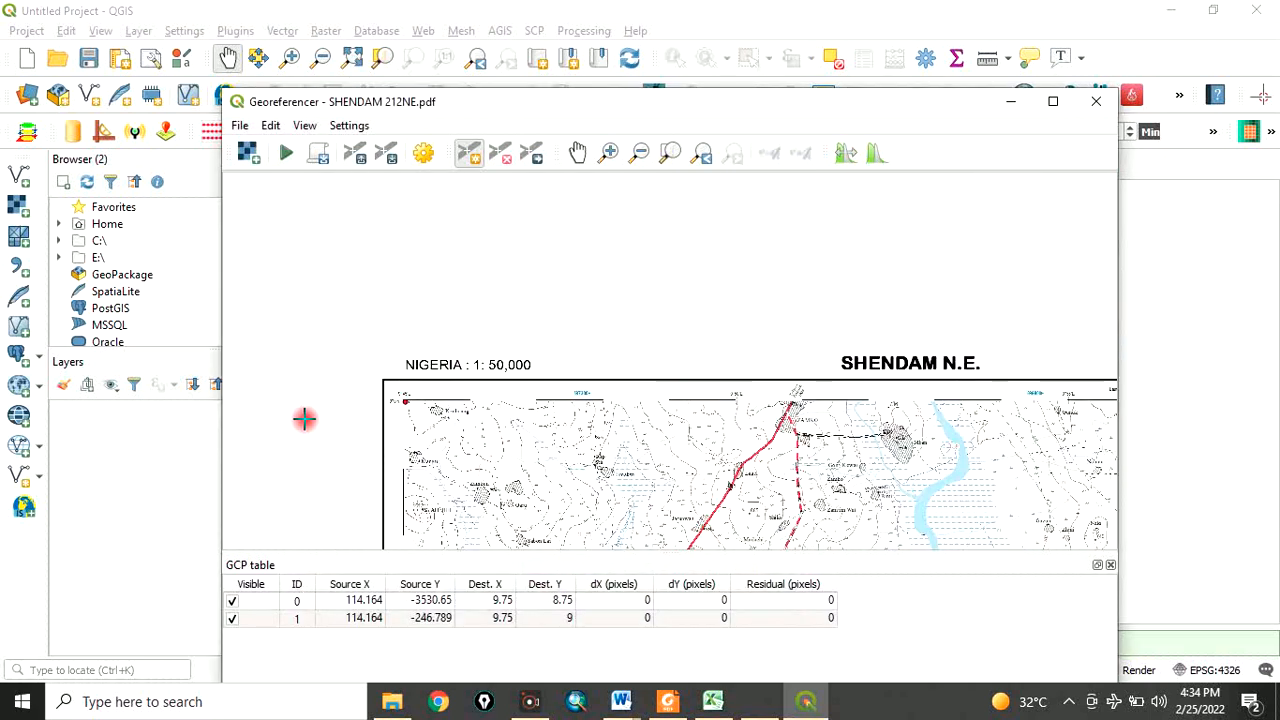
pyautogui.scroll(5, 595, 412)
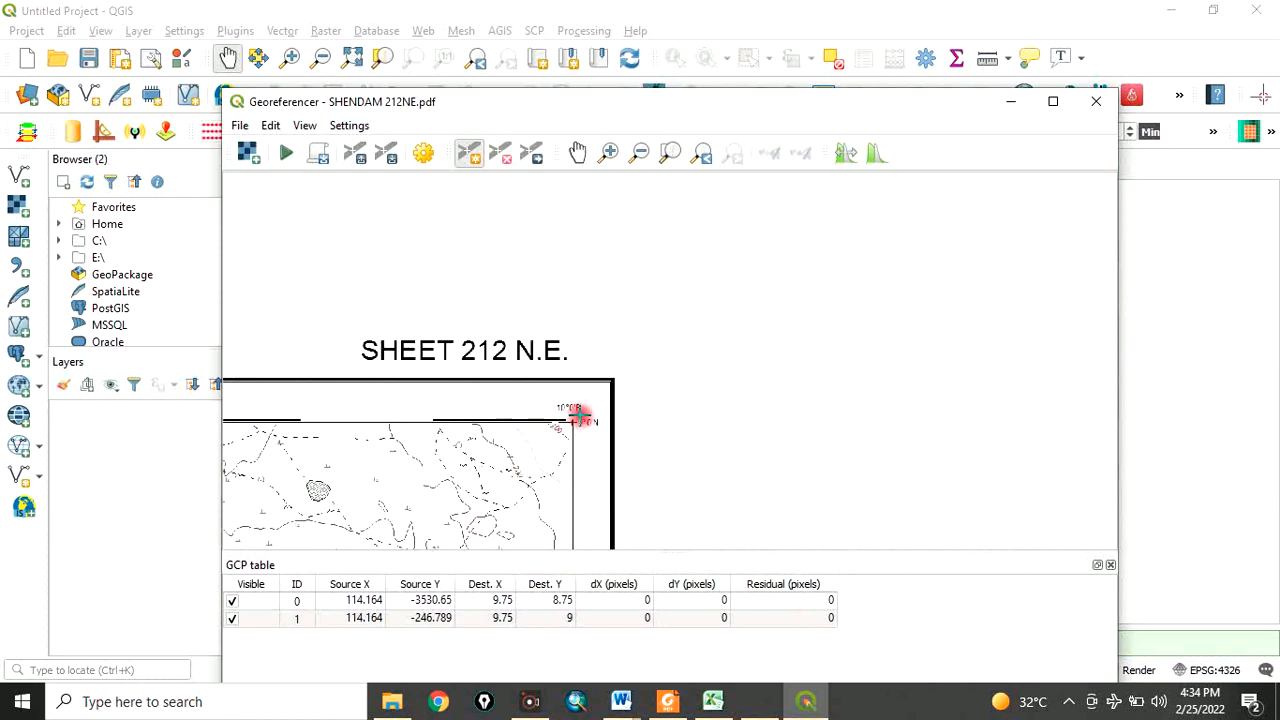
pyautogui.scroll(2, 539, 466)
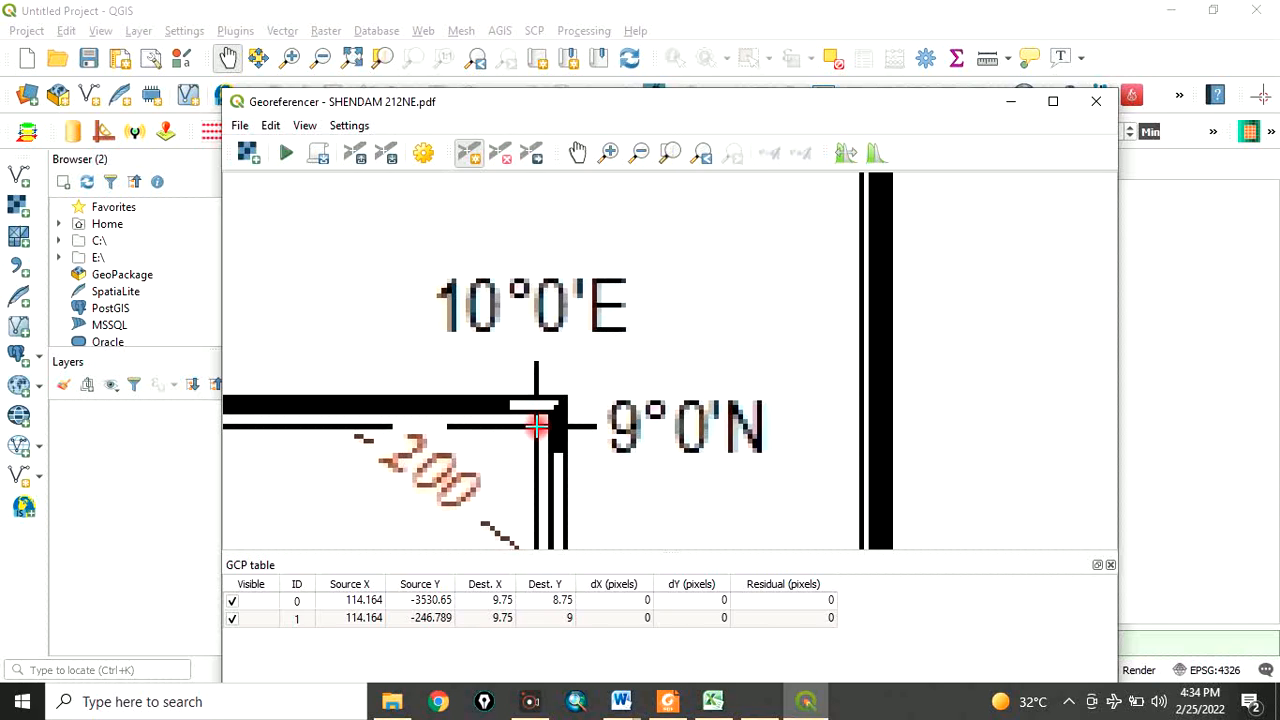
pyautogui.click(537, 425)
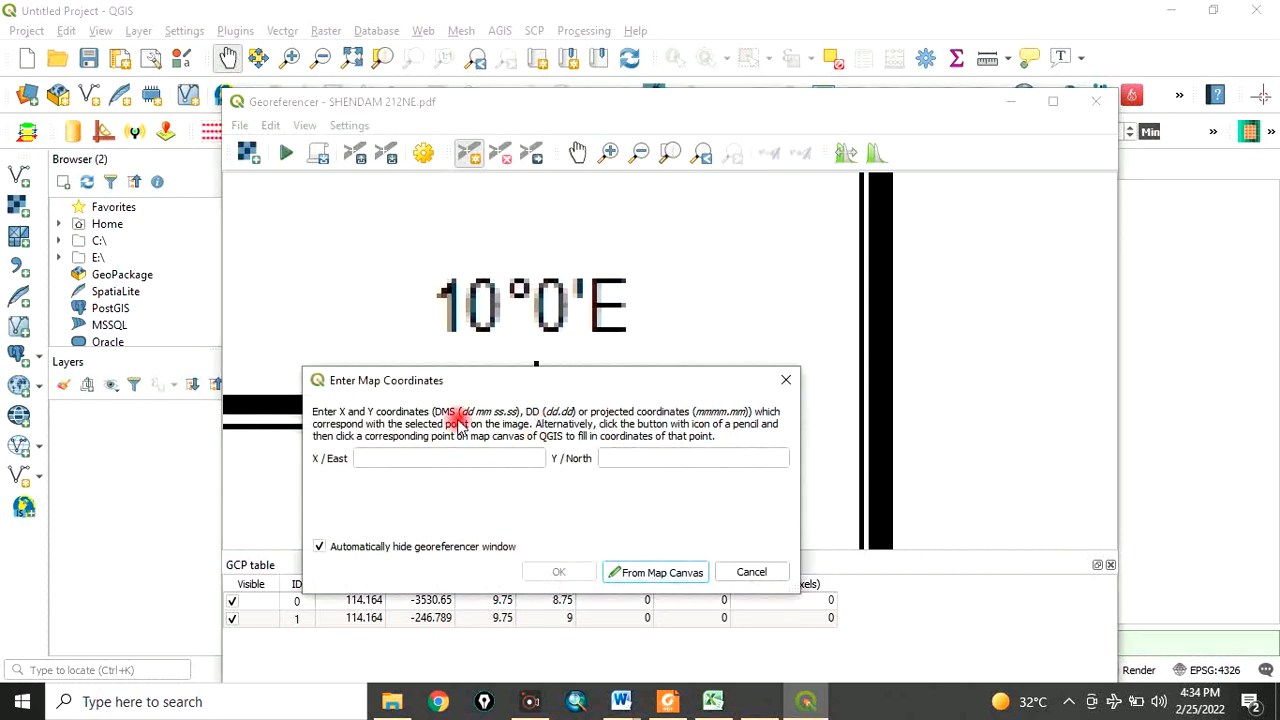
pyautogui.moveTo(482, 390); pyautogui.dragTo(495, 490)
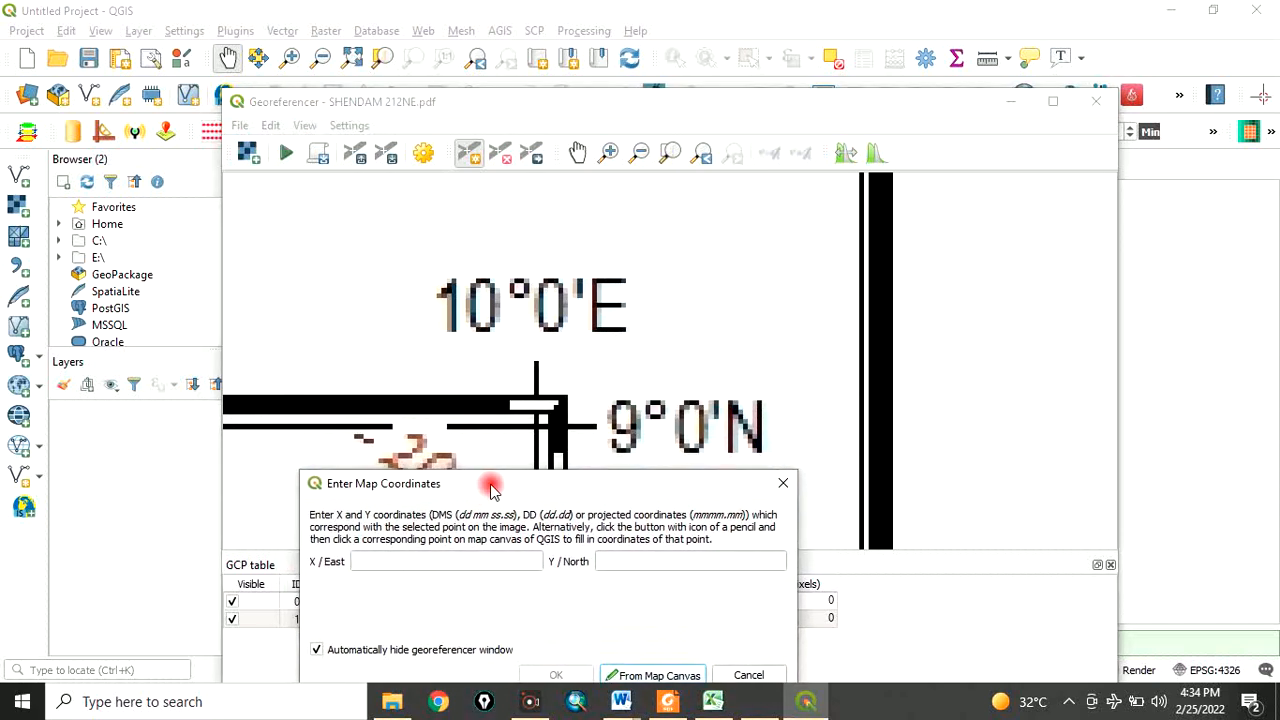
pyautogui.click(400, 557)
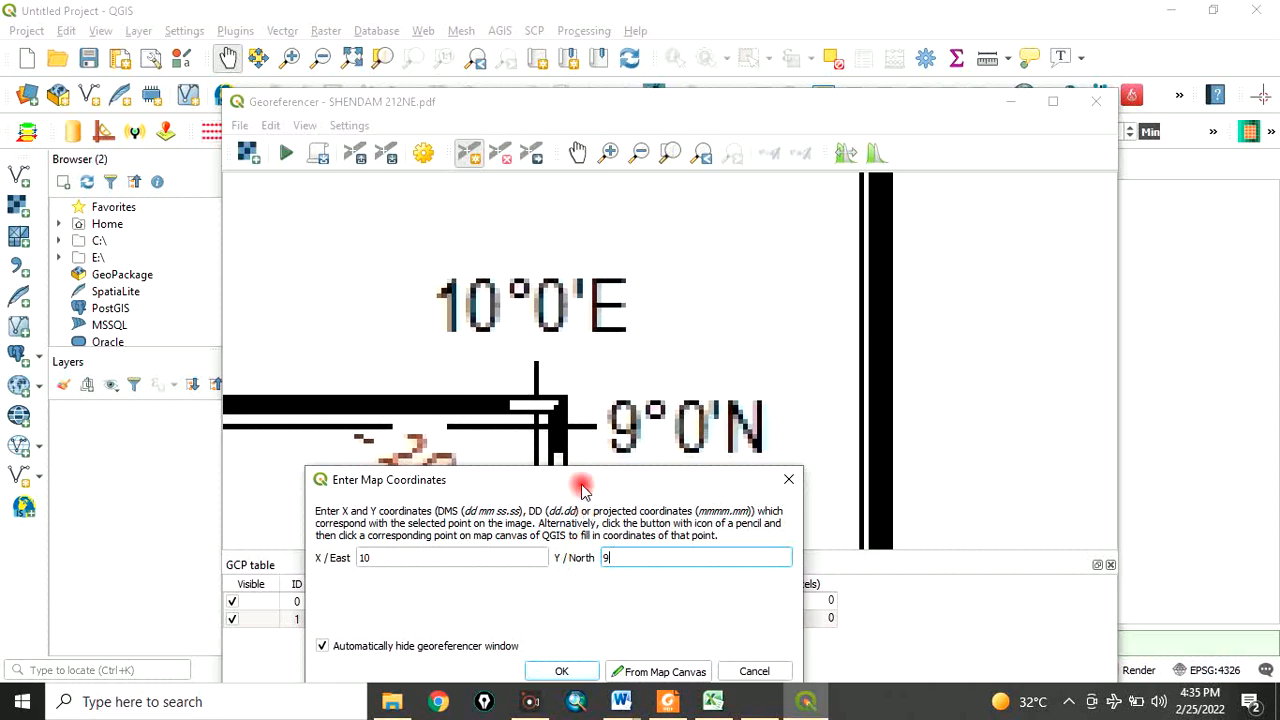
pyautogui.moveTo(587, 479); pyautogui.dragTo(601, 431)
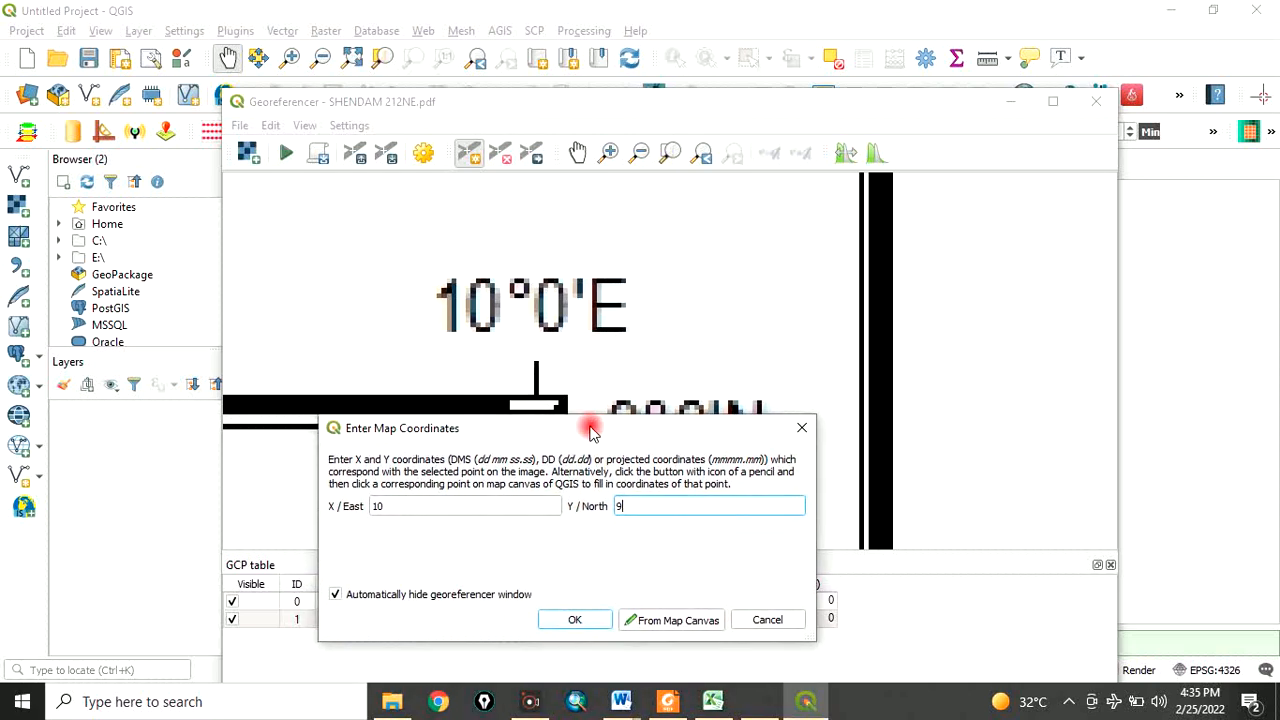
pyautogui.click(573, 621)
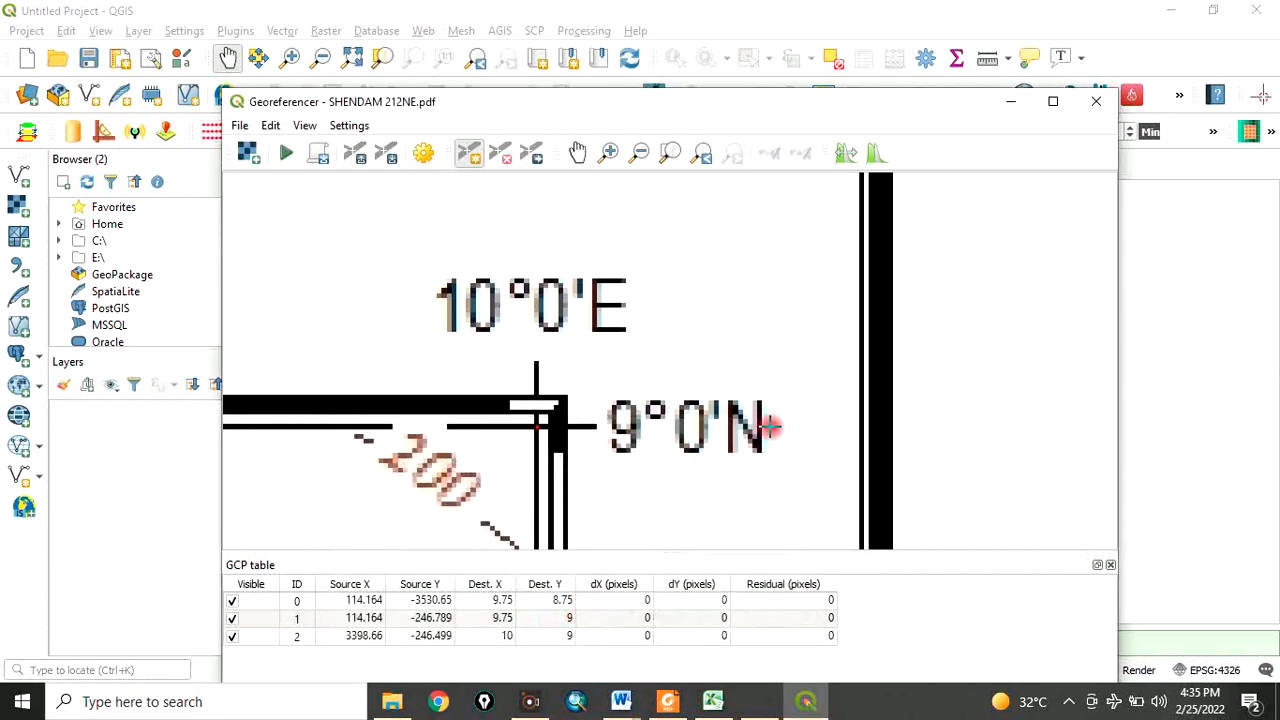
# Add a ground control point at the map frame's southeast corner with X/East 10 and Y/North 8 45
pyautogui.scroll(1, 660, 235)
pyautogui.scroll(-4, 662, 235)
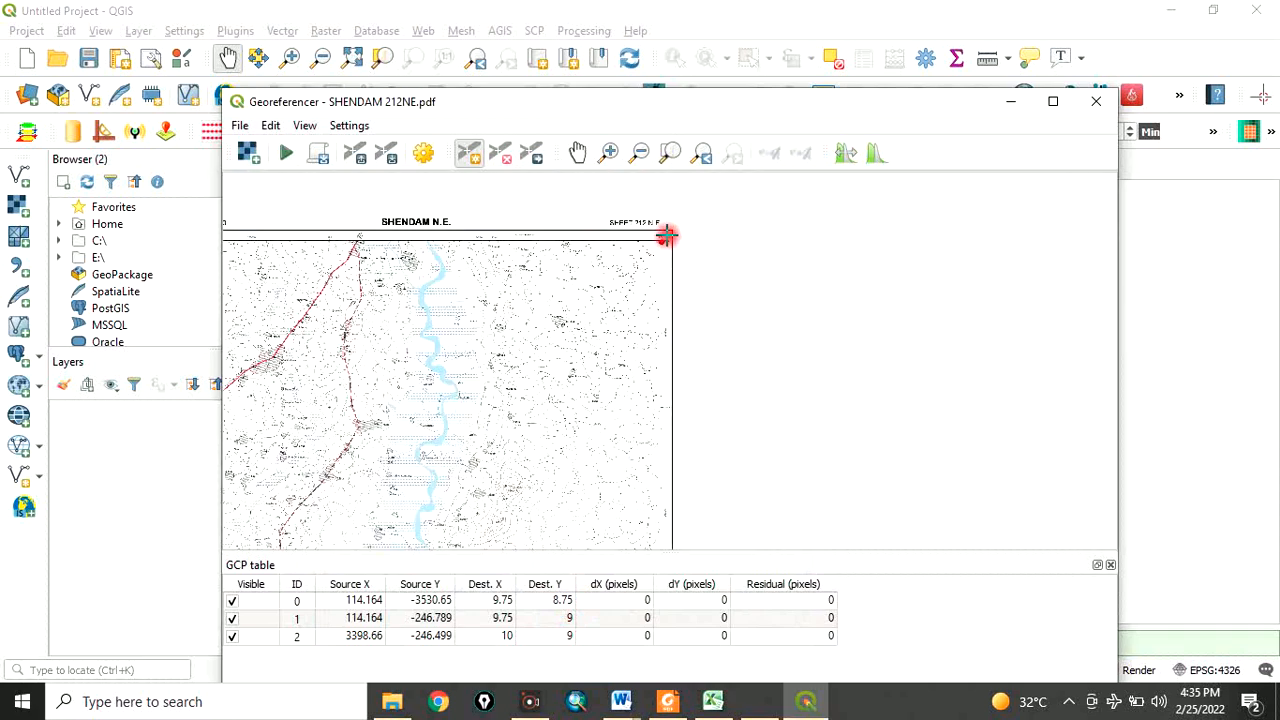
pyautogui.scroll(-2, 640, 232)
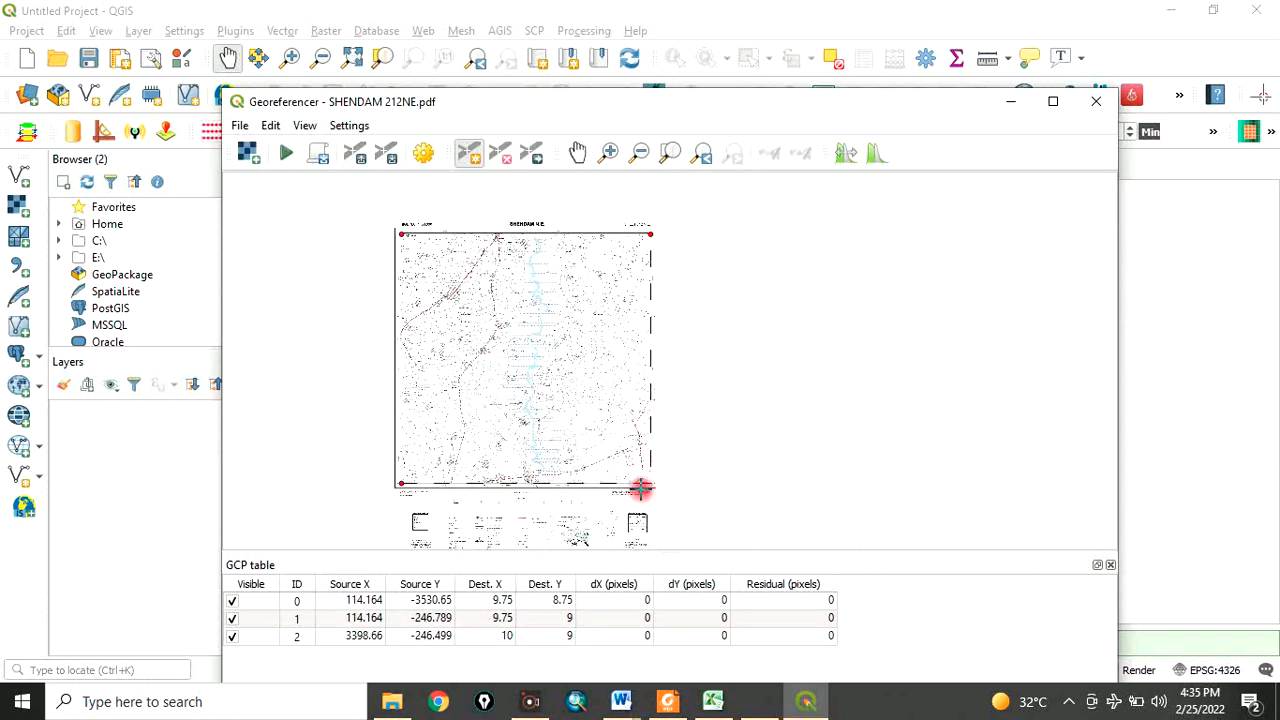
pyautogui.scroll(3, 648, 497)
pyautogui.scroll(1, 677, 406)
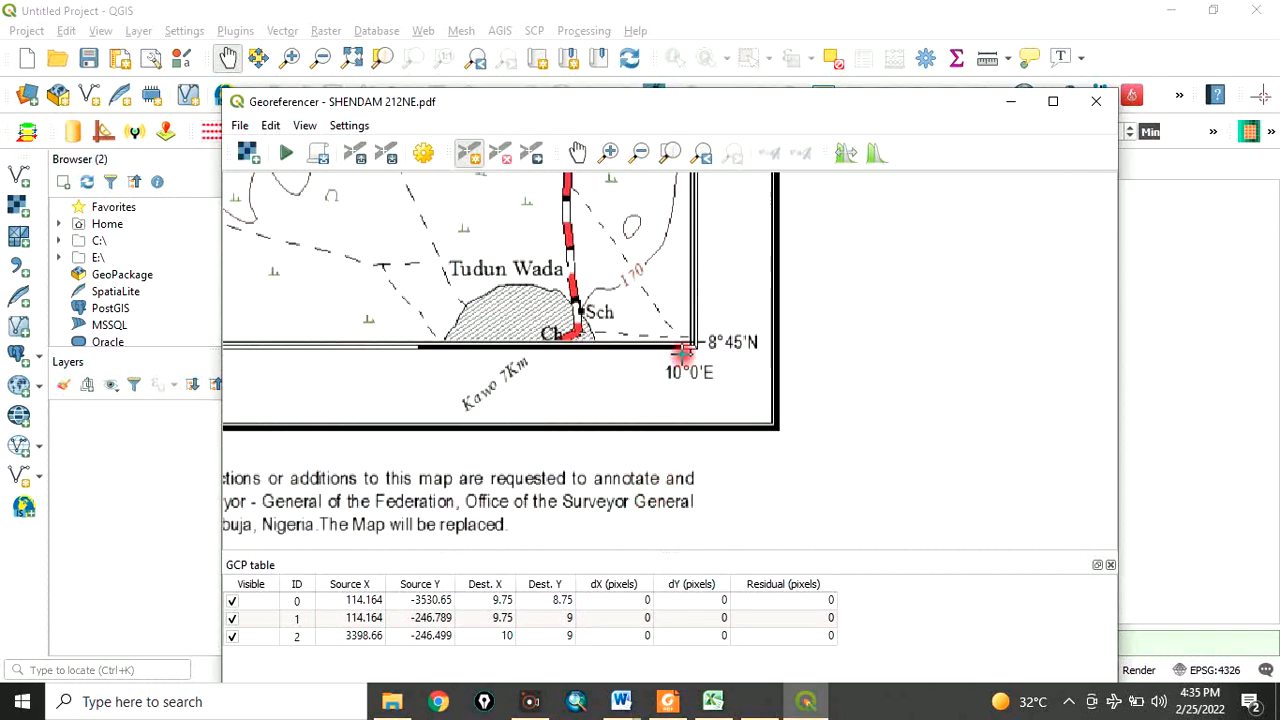
pyautogui.scroll(2, 680, 362)
pyautogui.scroll(1, 695, 335)
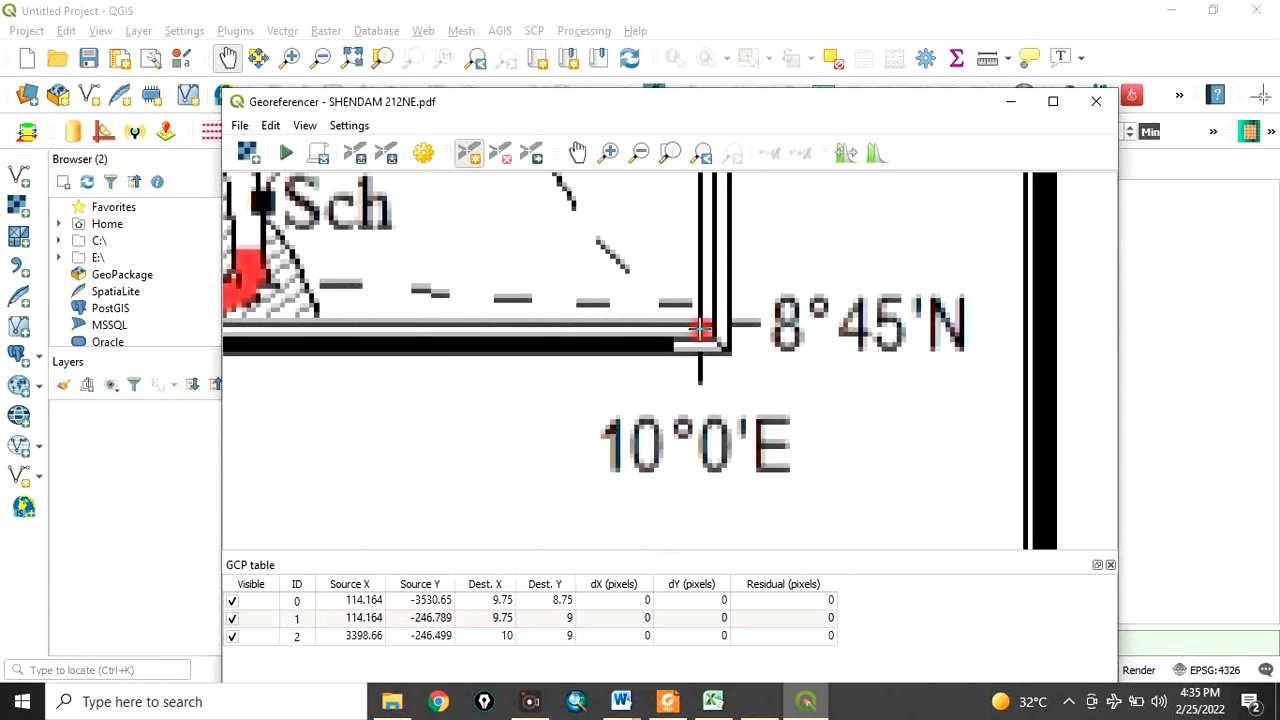
pyautogui.click(700, 325)
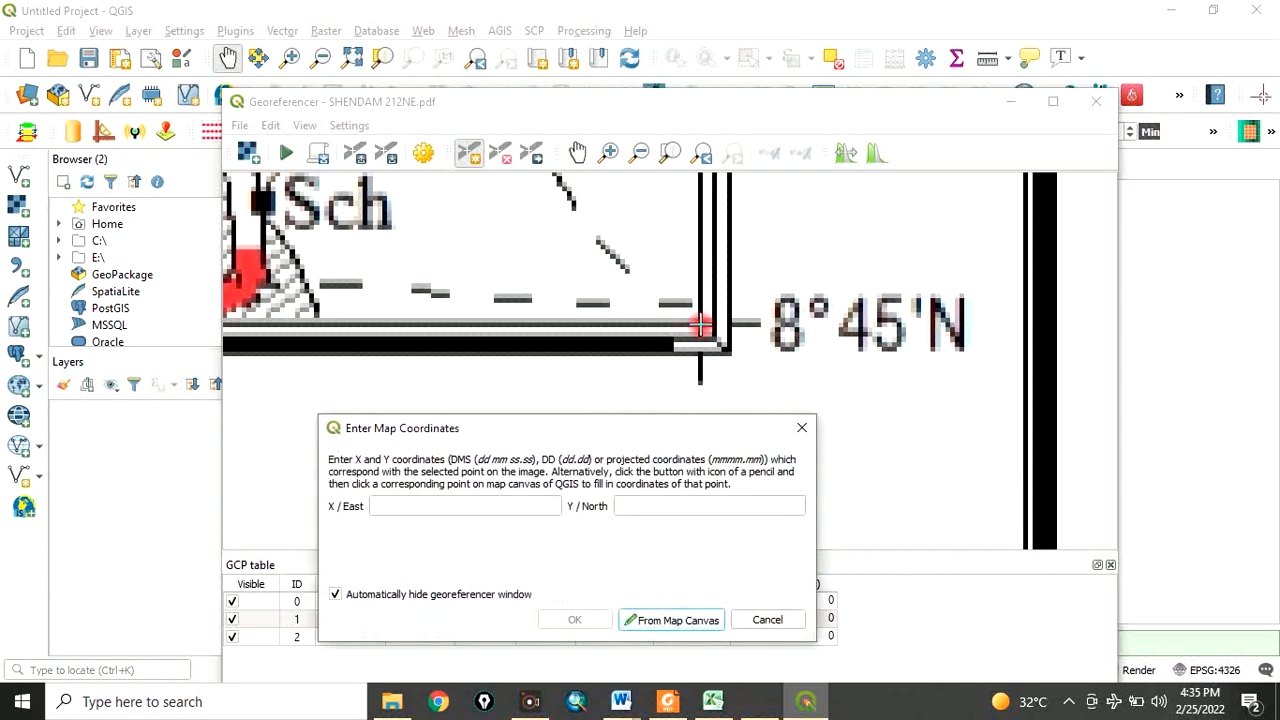
pyautogui.moveTo(553, 433); pyautogui.dragTo(553, 473)
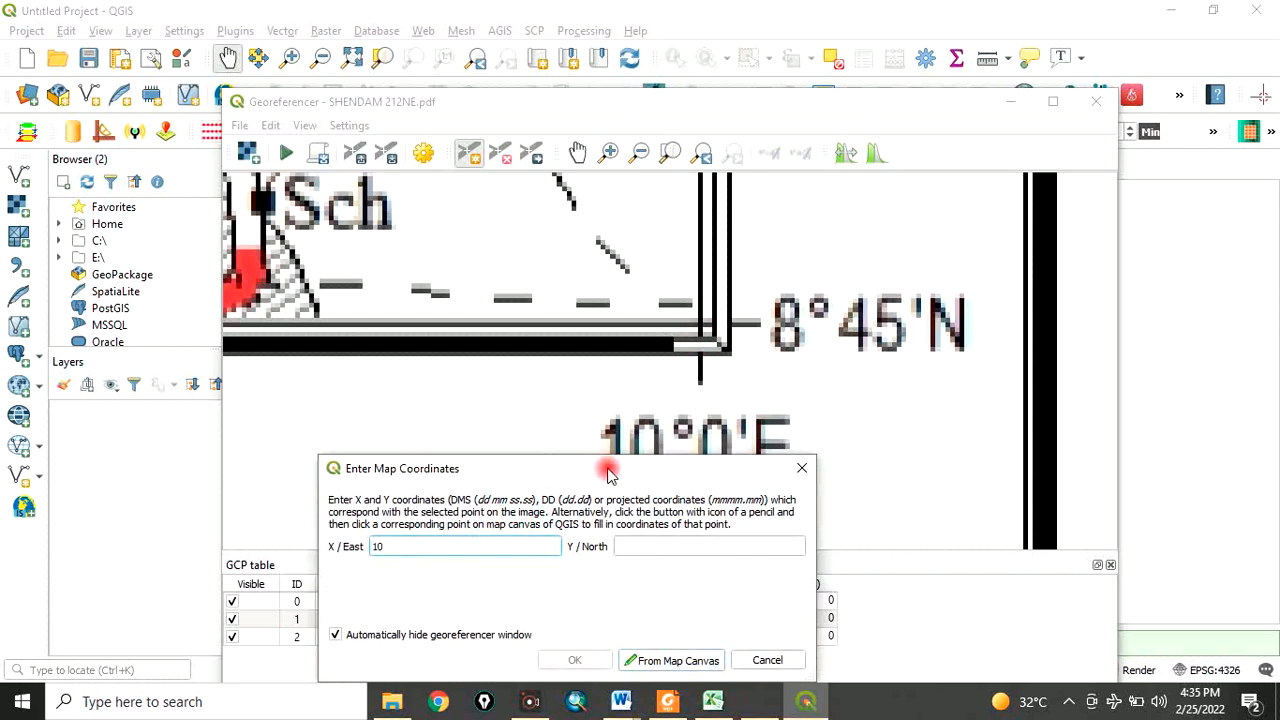
pyautogui.click(630, 546)
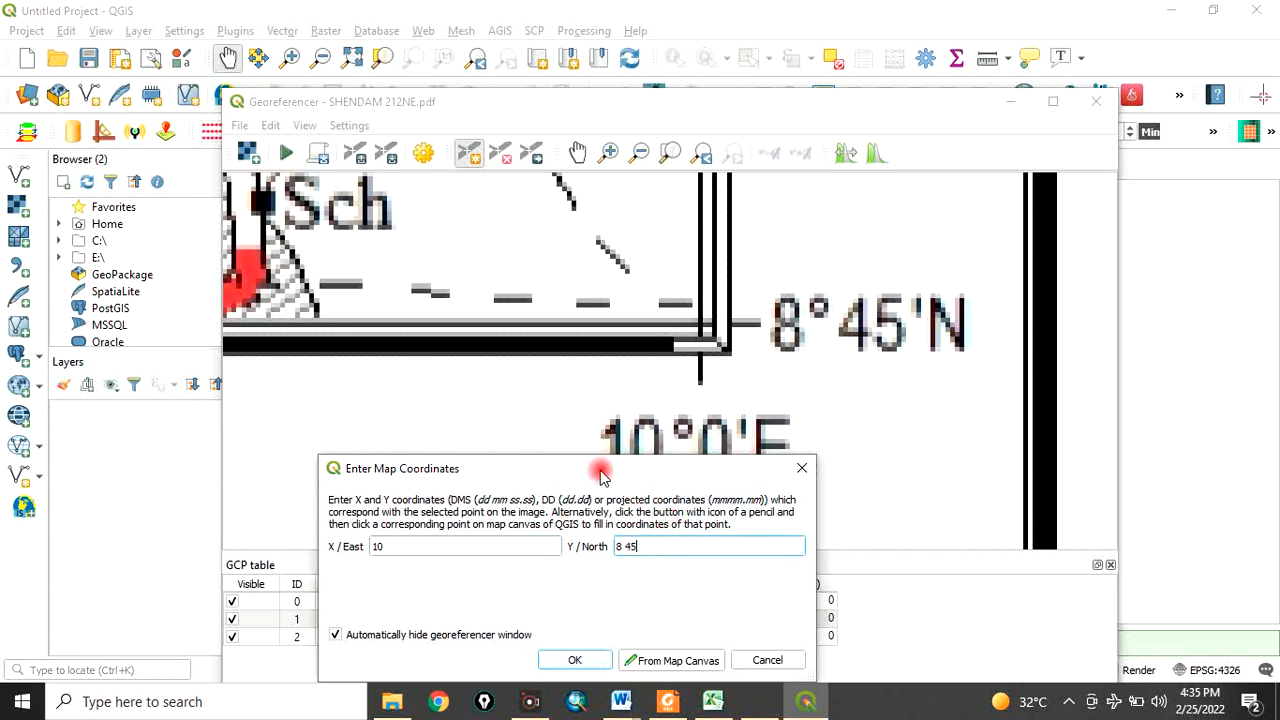
pyautogui.moveTo(601, 474); pyautogui.dragTo(626, 376)
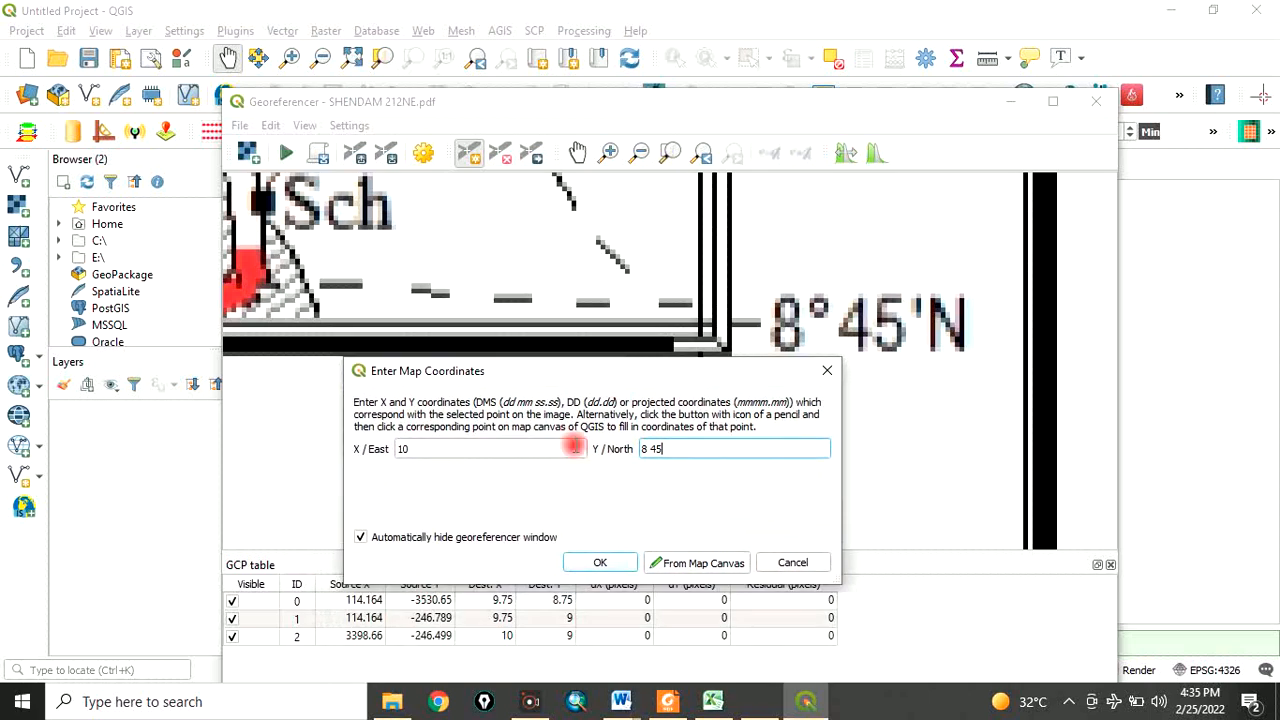
pyautogui.click(598, 566)
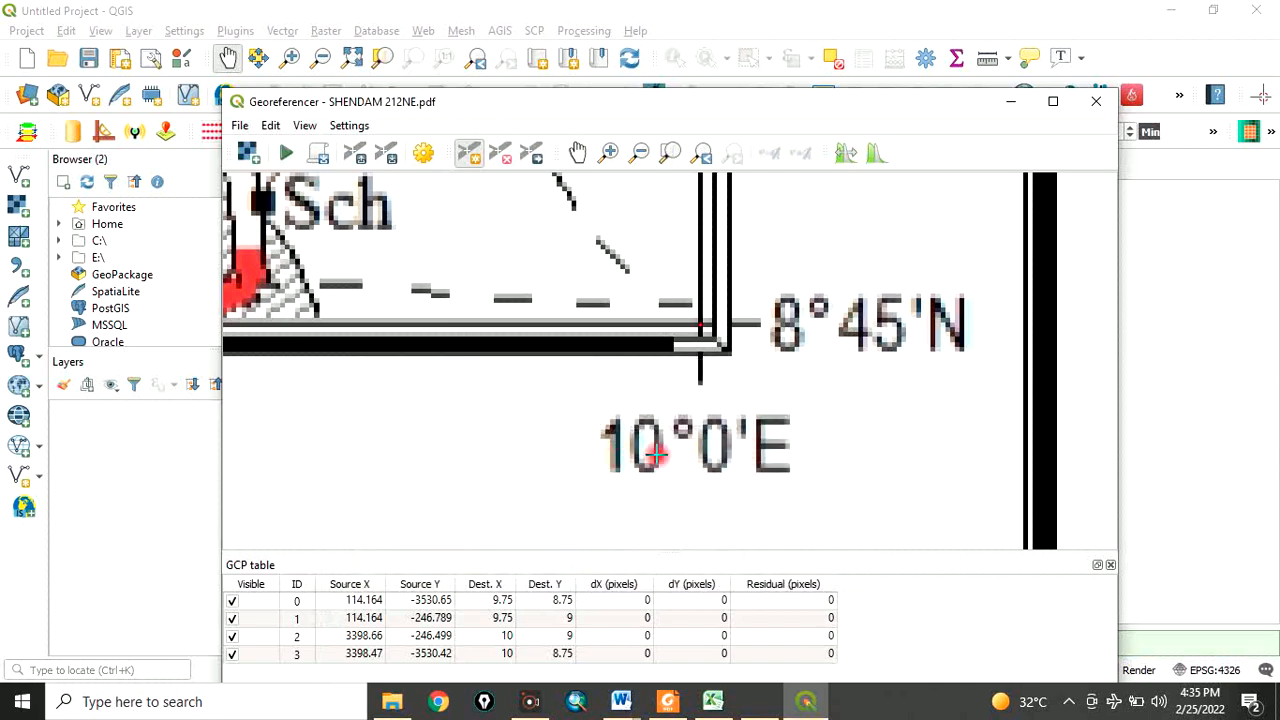
# Examine the placement of all four ground control points across the full map sheet
pyautogui.scroll(3, 684, 441)
pyautogui.scroll(-6, 684, 441)
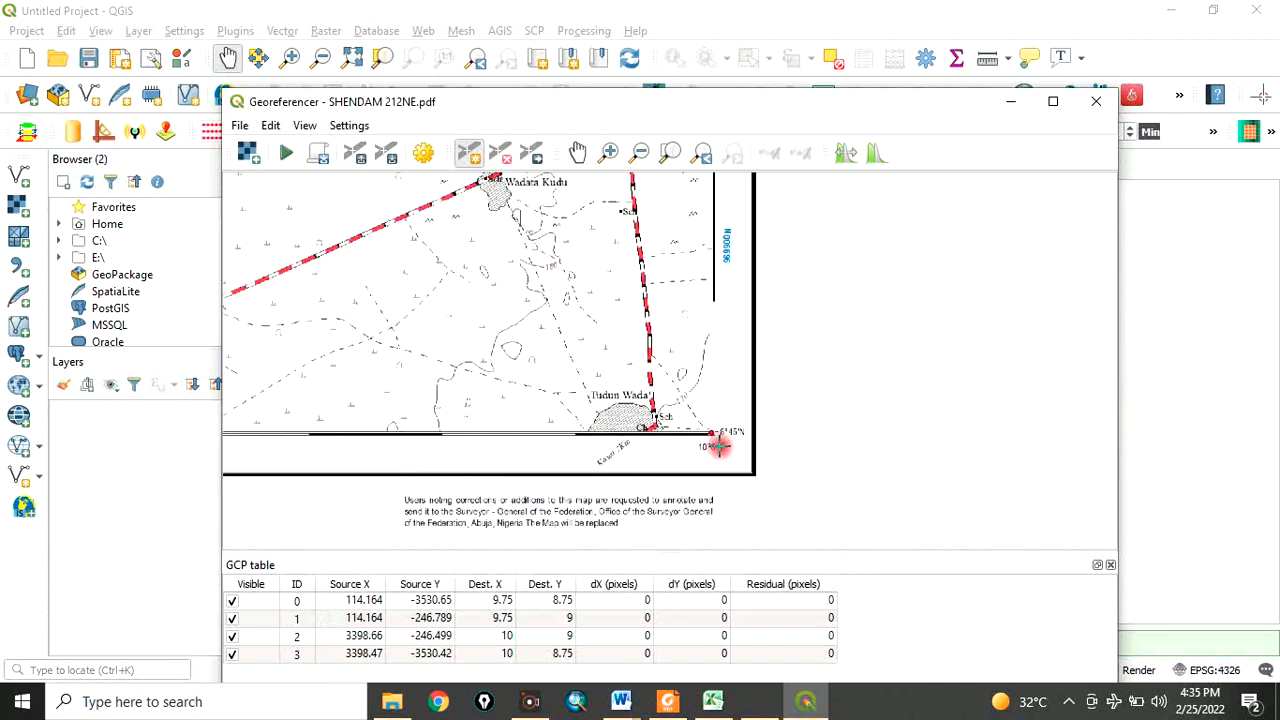
pyautogui.scroll(-2, 702, 436)
pyautogui.scroll(-2, 817, 449)
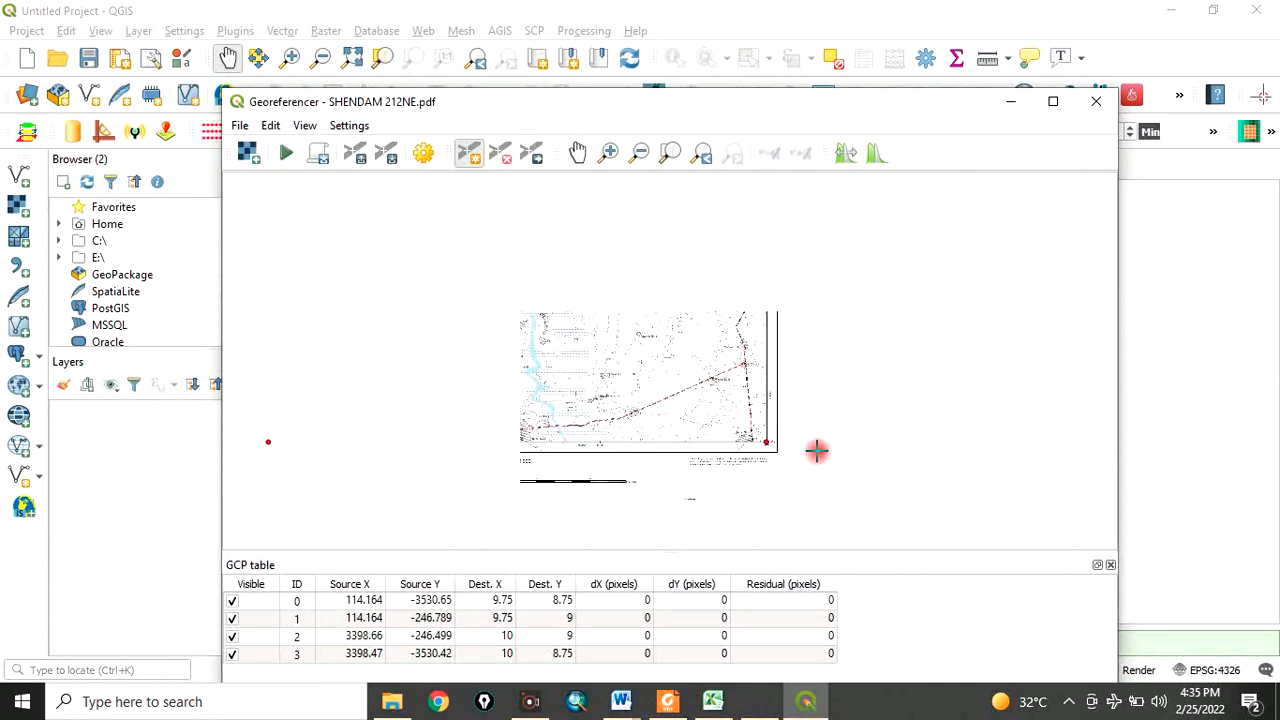
pyautogui.scroll(-1, 820, 452)
pyautogui.scroll(1, 811, 449)
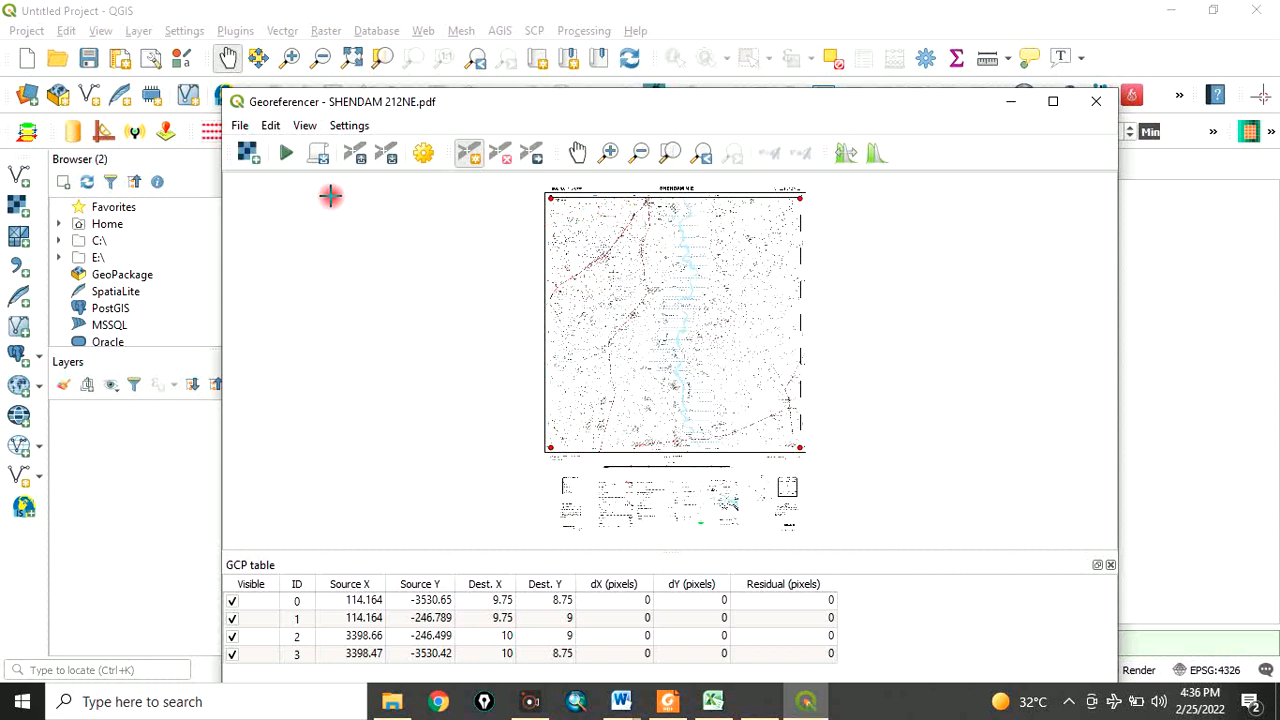
pyautogui.click(242, 126)
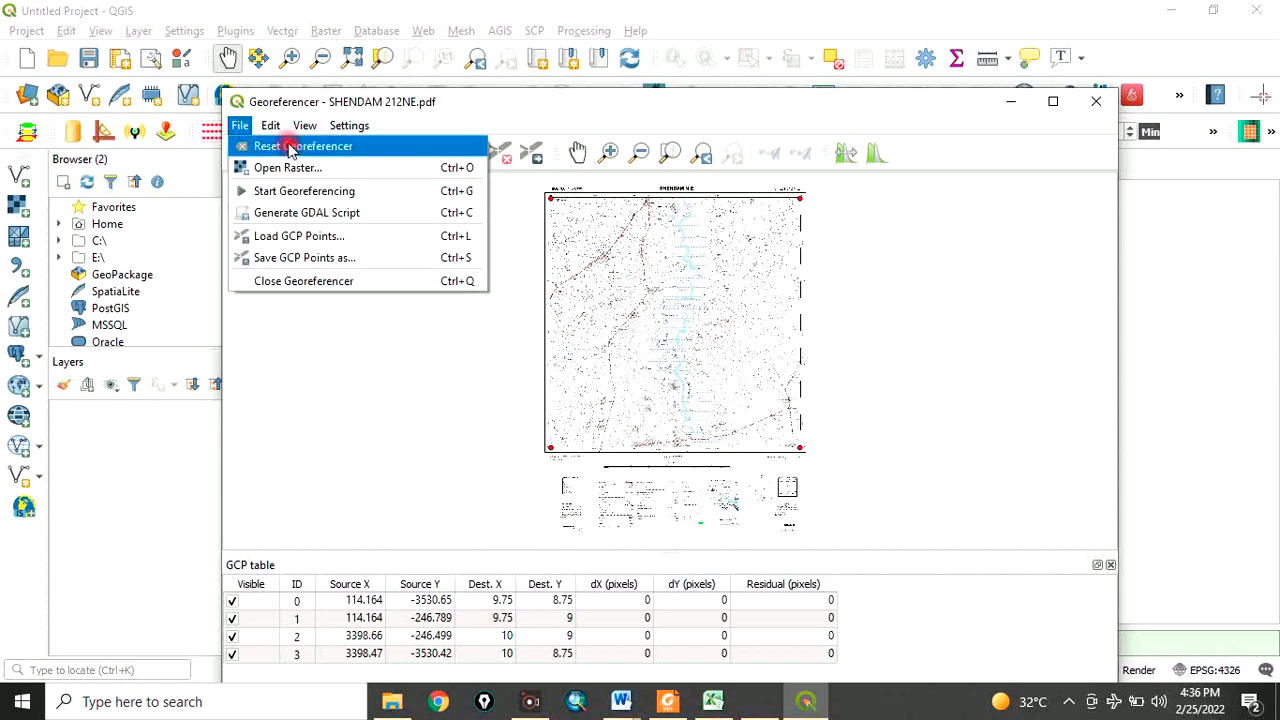
pyautogui.moveTo(310, 124)
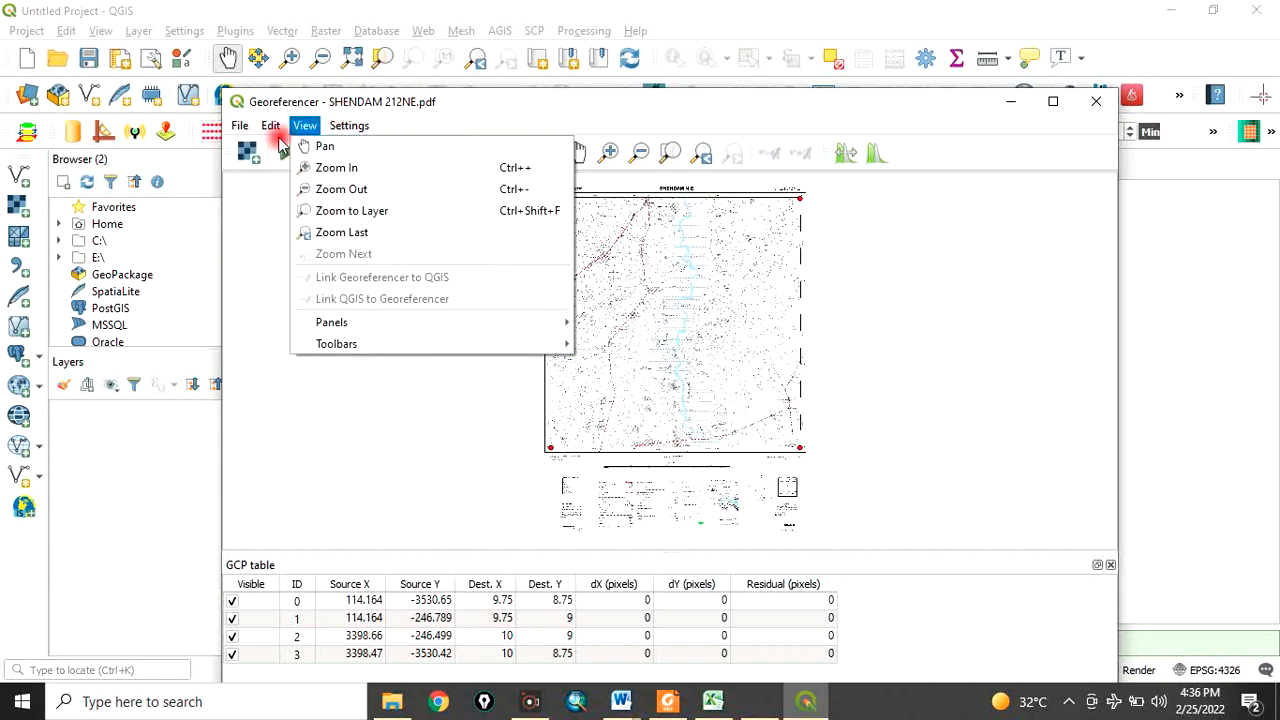
pyautogui.moveTo(352, 126)
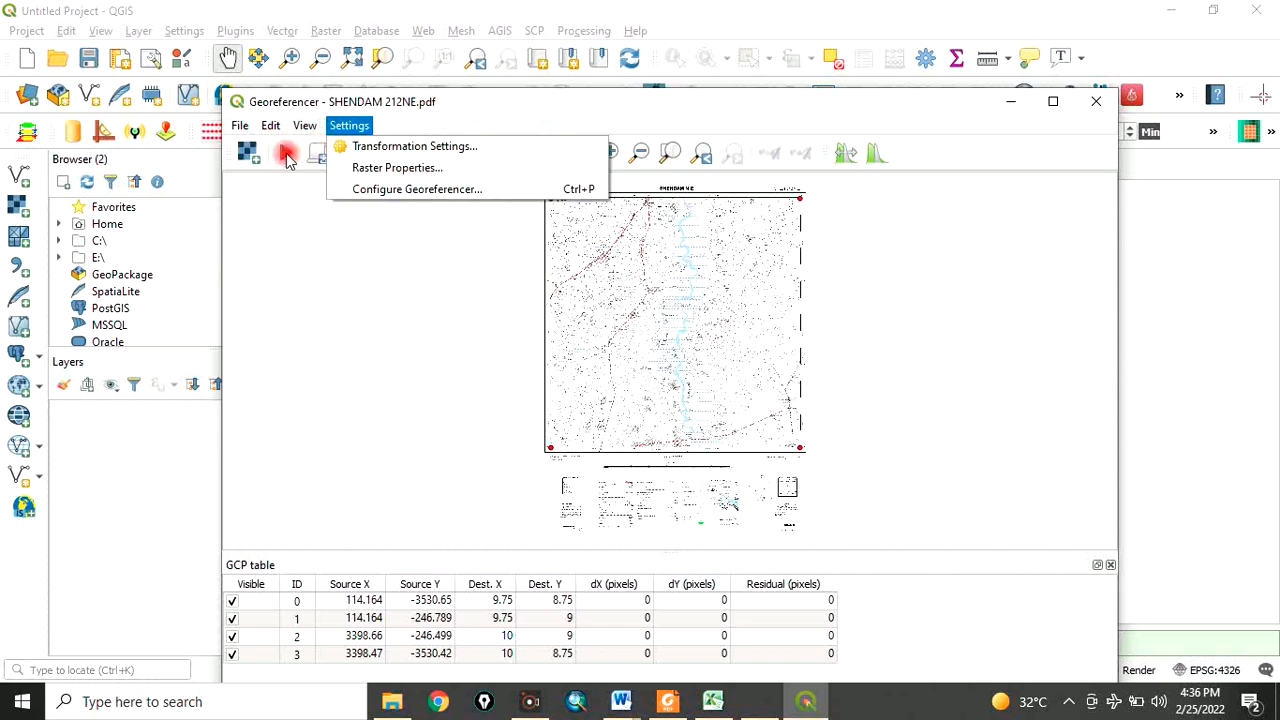
pyautogui.click(287, 156)
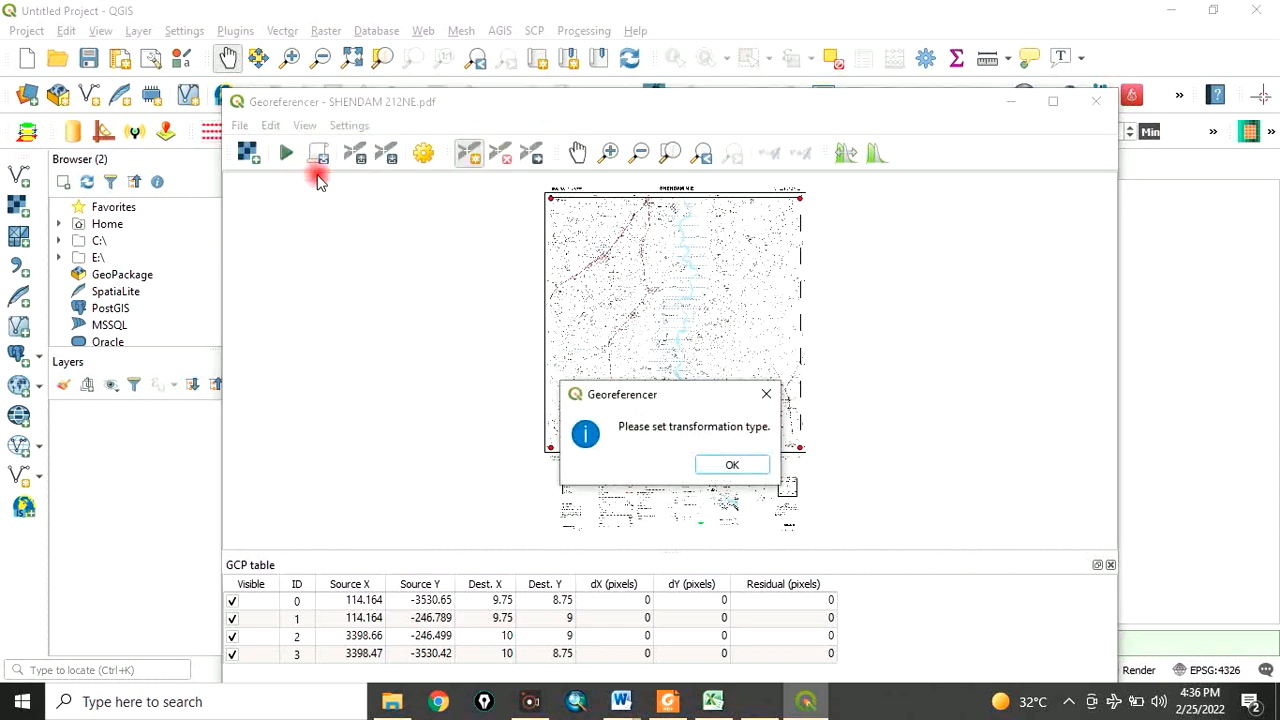
pyautogui.click(769, 398)
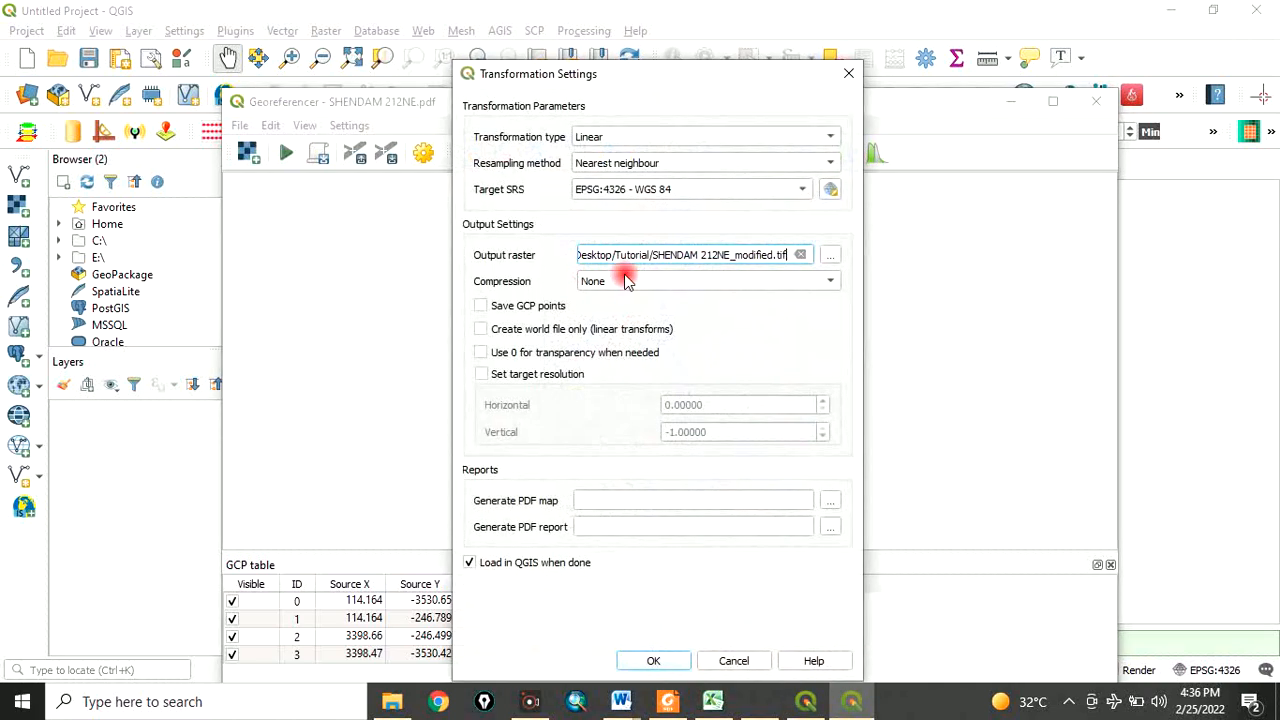
pyautogui.click(847, 78)
pyautogui.click(424, 154)
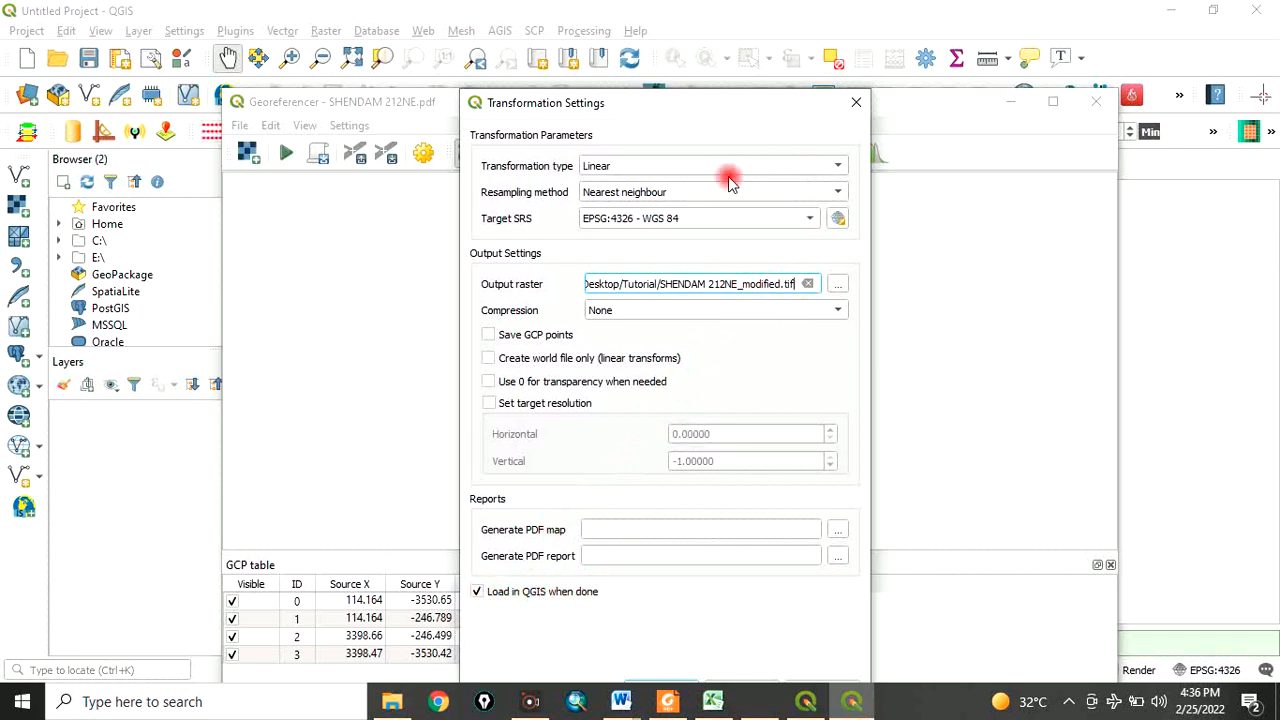
pyautogui.click(855, 103)
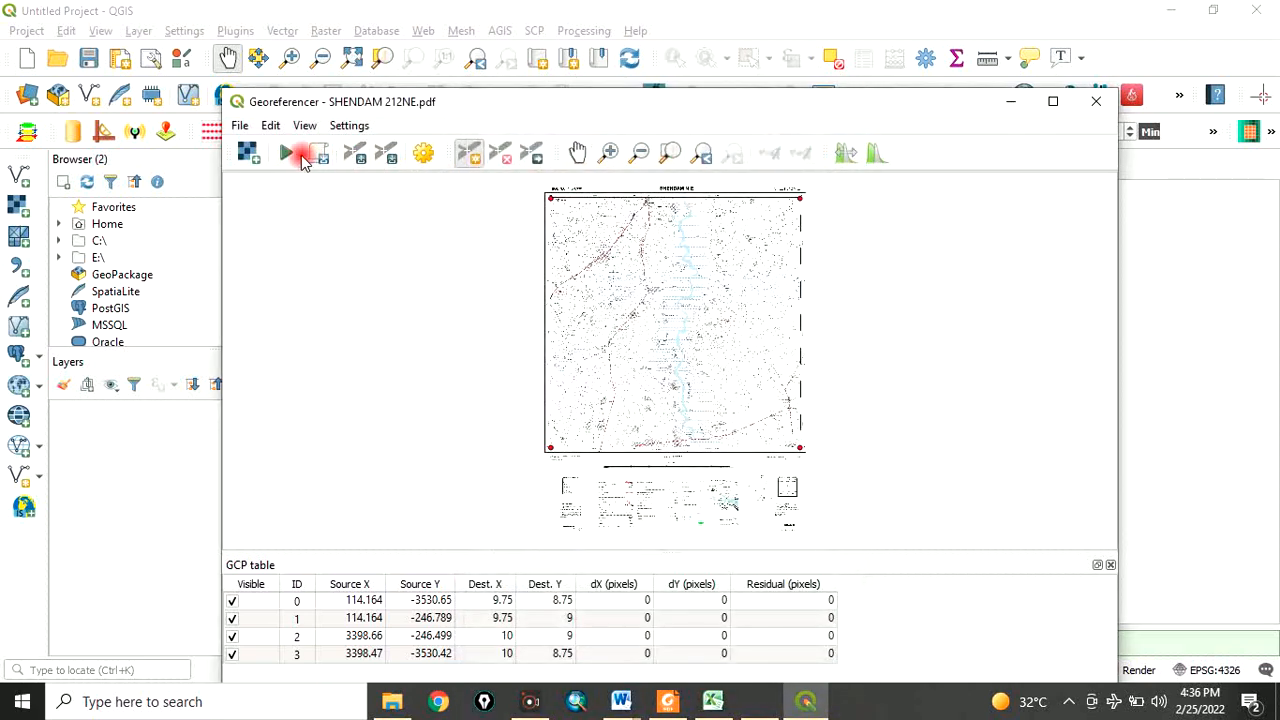
# Start georeferencing with Linear transformation, Nearest neighbour resampling, EPSG:4326 - WGS 84 and output SHENDAM 212NE_modified.tif in the Tutorial folder, loading it in QGIS when done
pyautogui.click(241, 130)
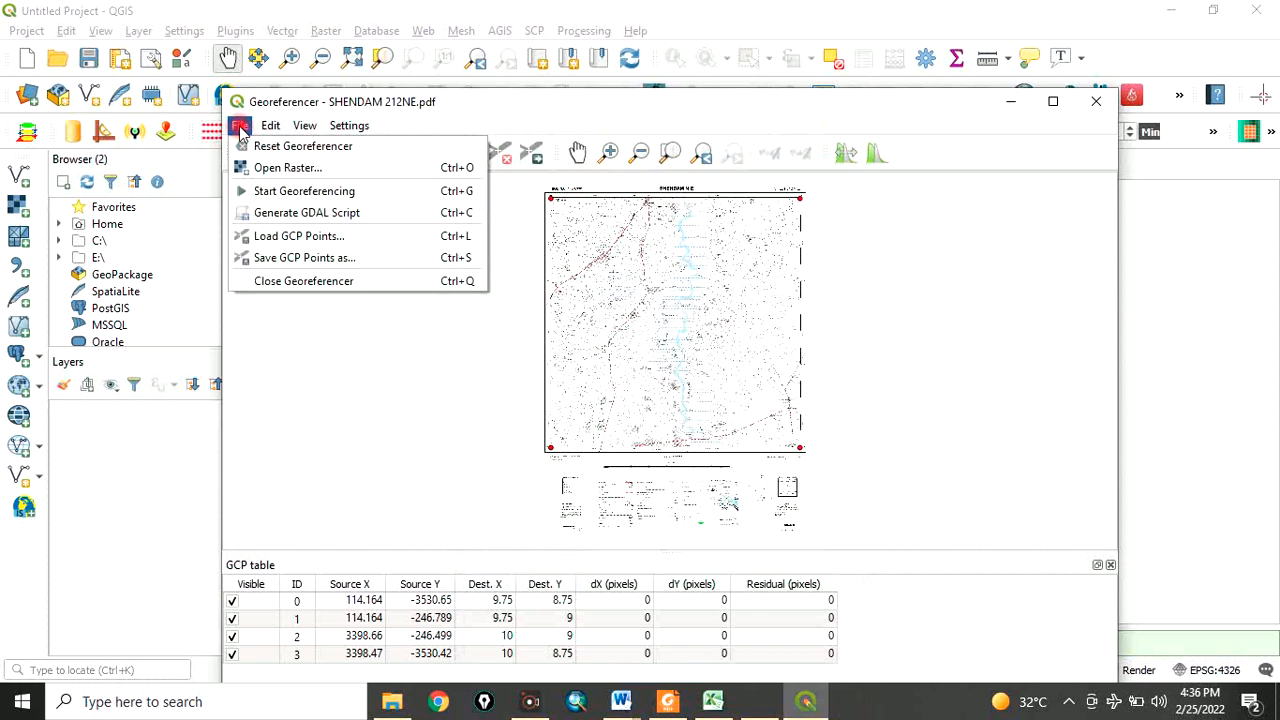
pyautogui.click(282, 193)
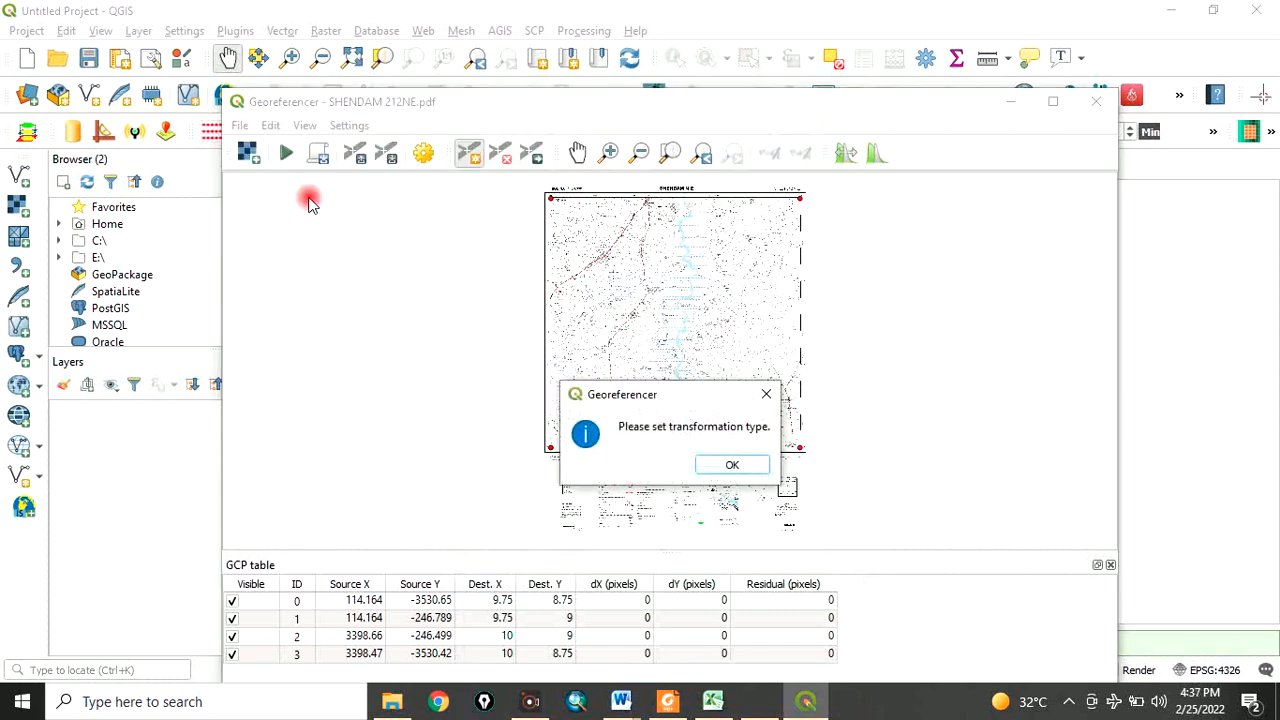
pyautogui.click(725, 468)
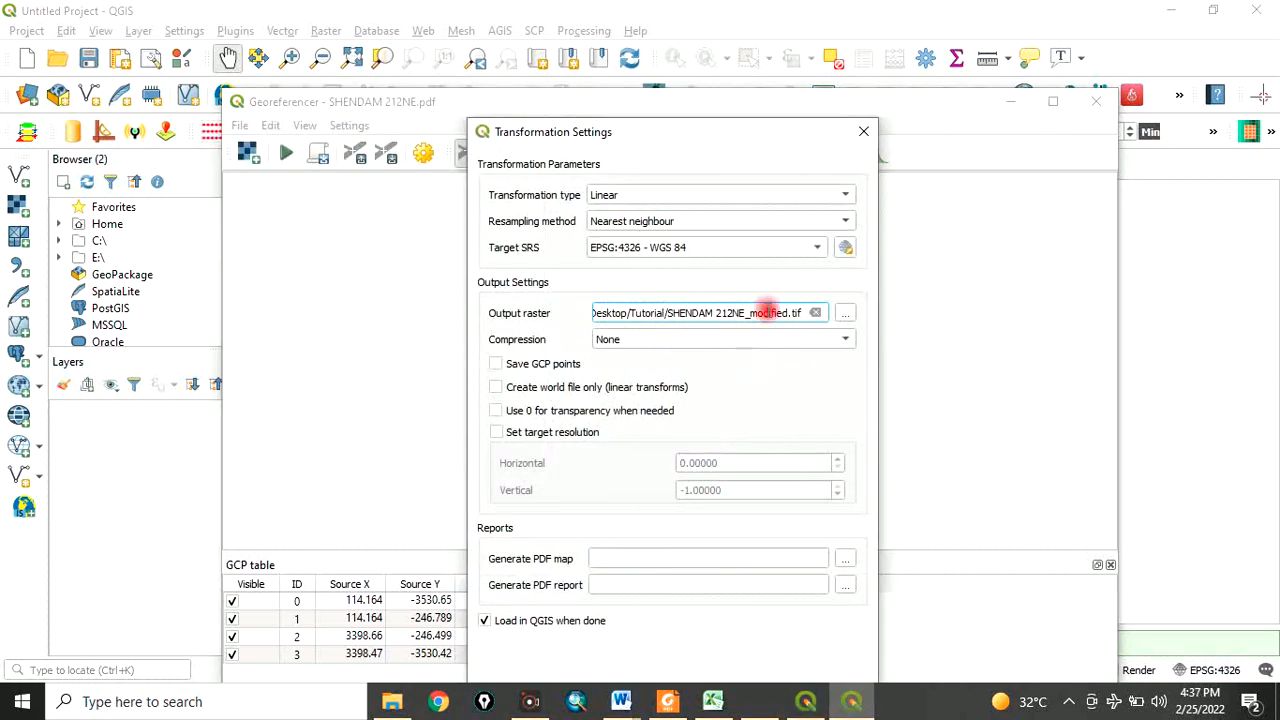
pyautogui.moveTo(727, 138); pyautogui.dragTo(702, 21)
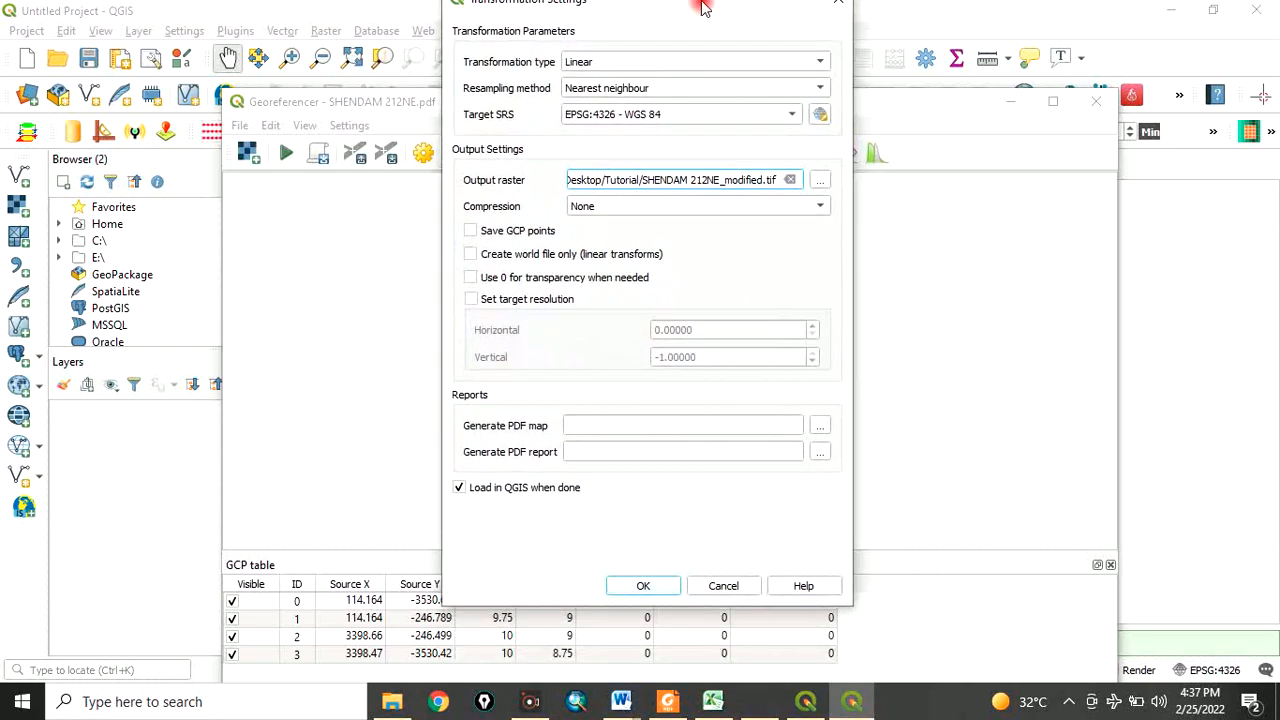
pyautogui.click(643, 602)
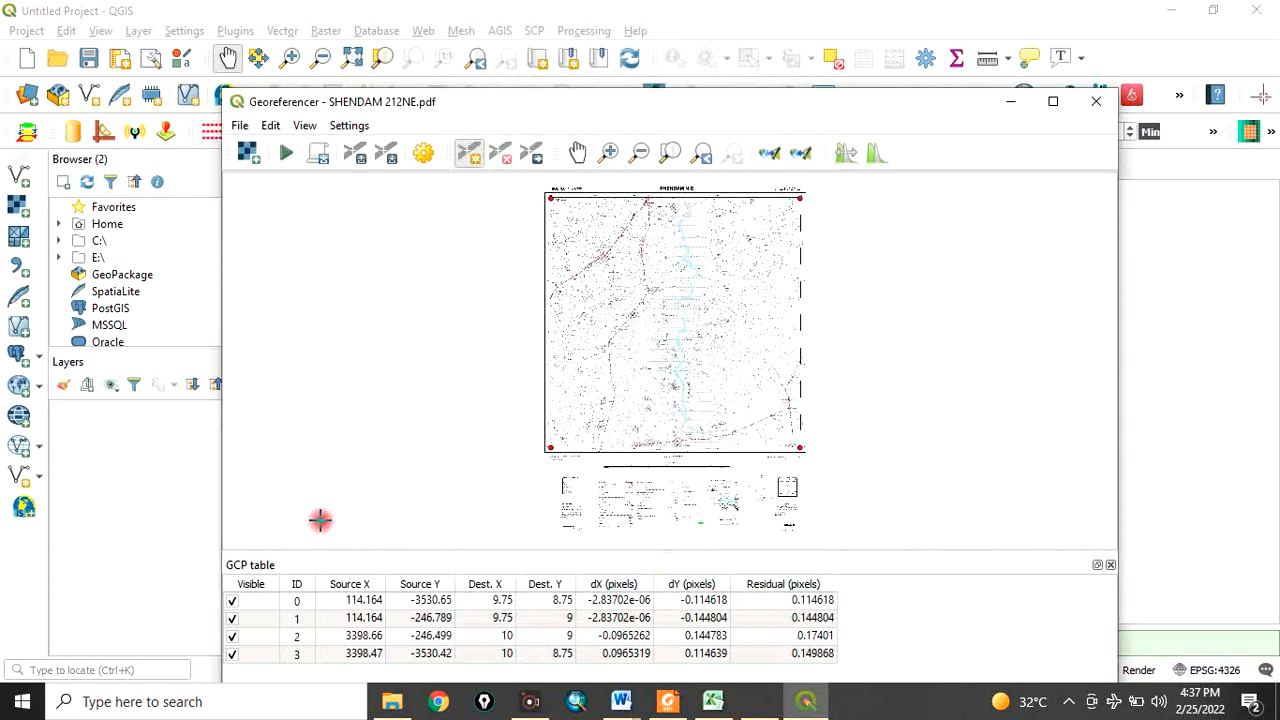
# Close the Georeferencer and discard the GCP points, leaving the SHENDAM 212NE_modified layer in the main map
pyautogui.click(155, 655)
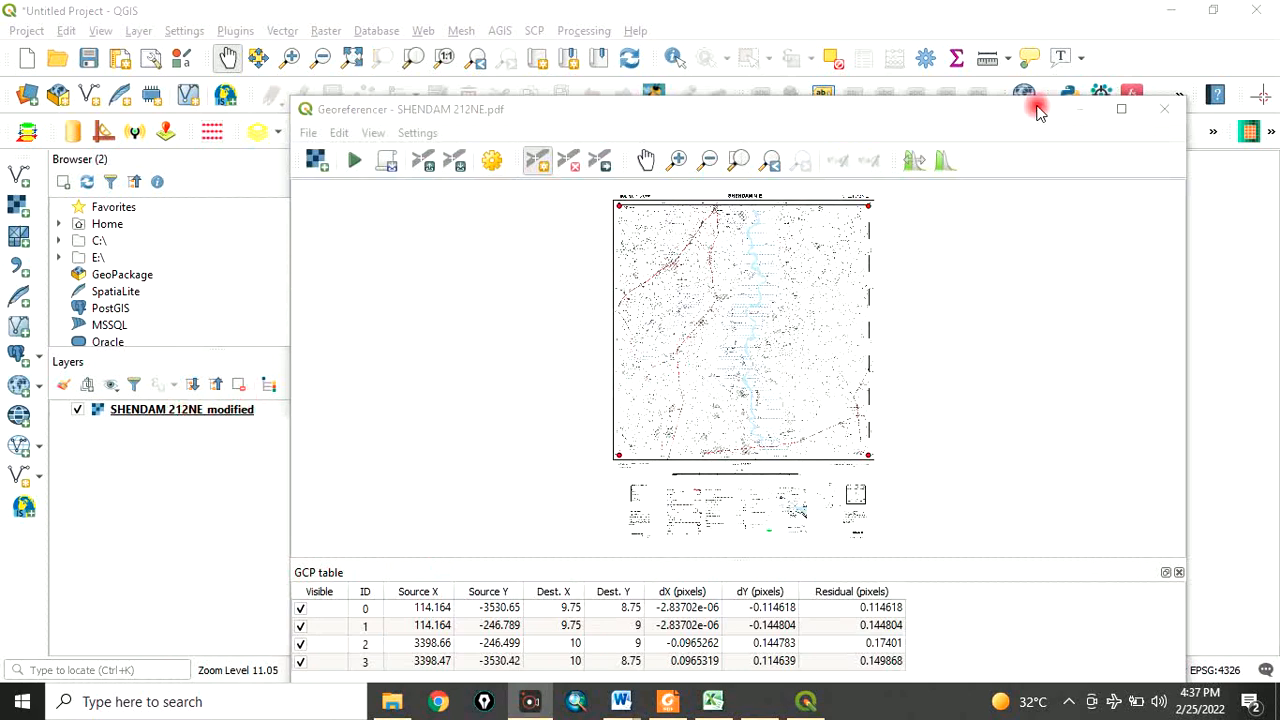
pyautogui.click(1085, 117)
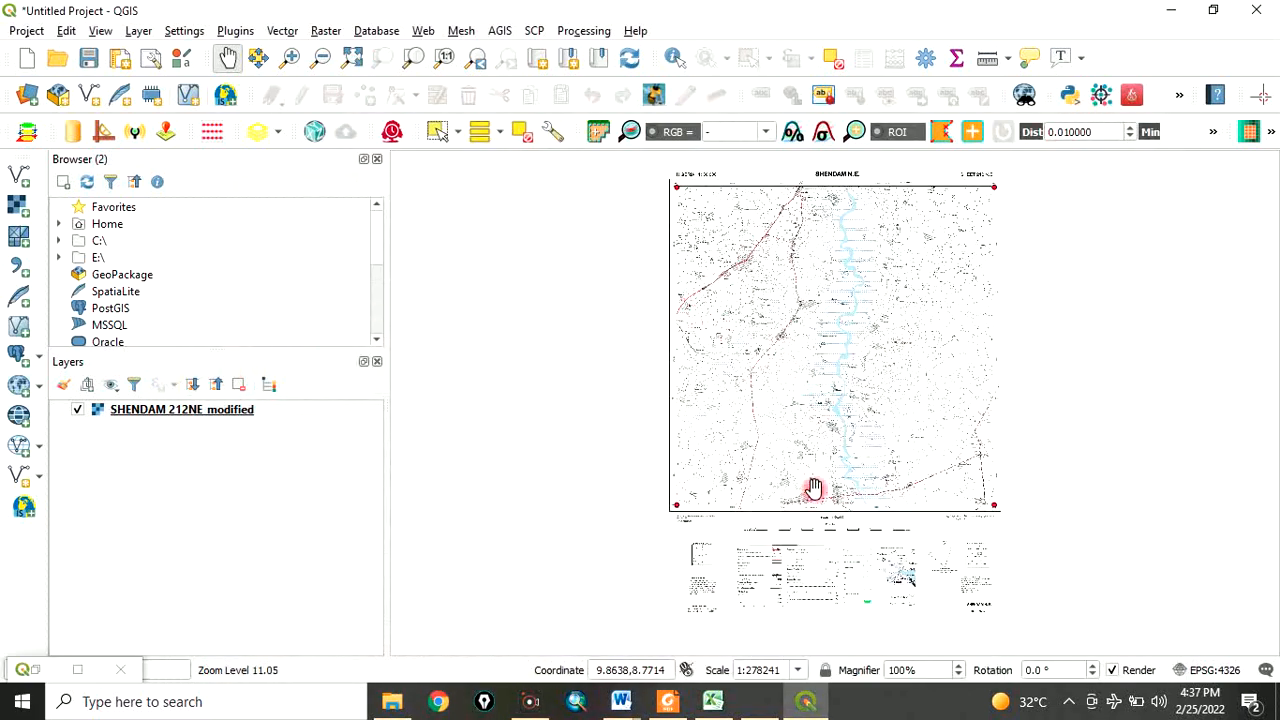
pyautogui.click(811, 708)
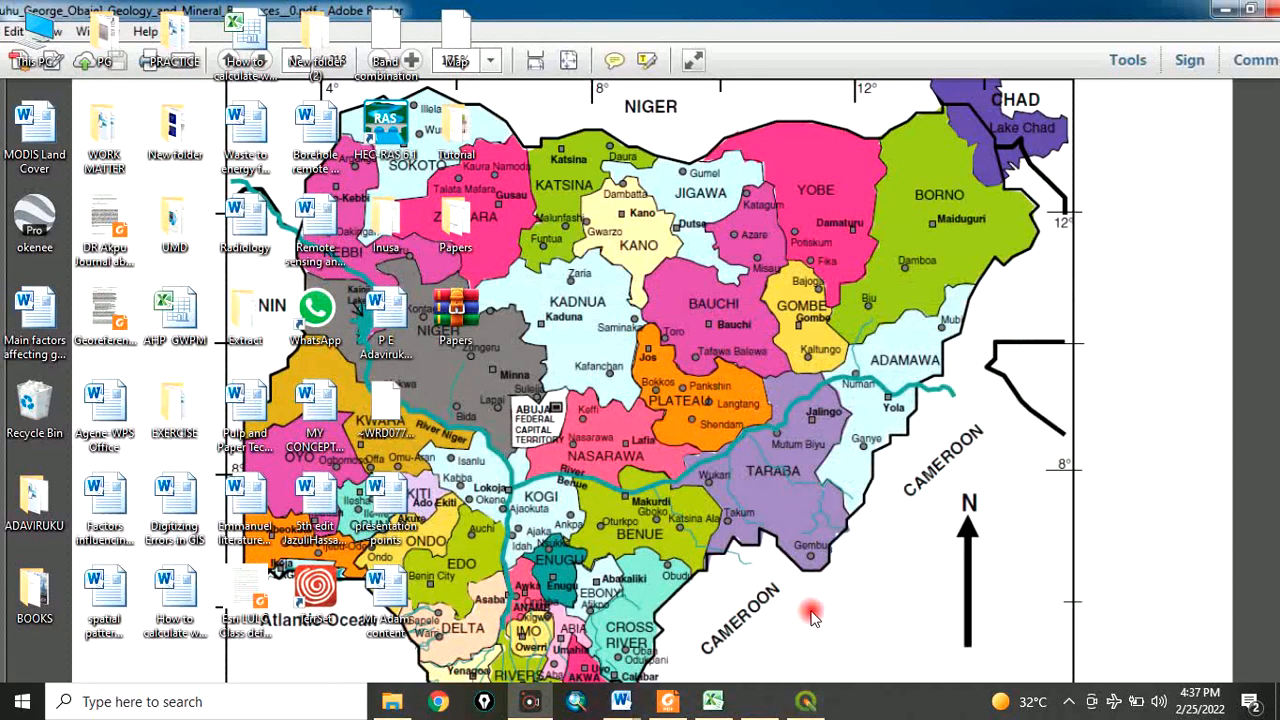
pyautogui.click(808, 700)
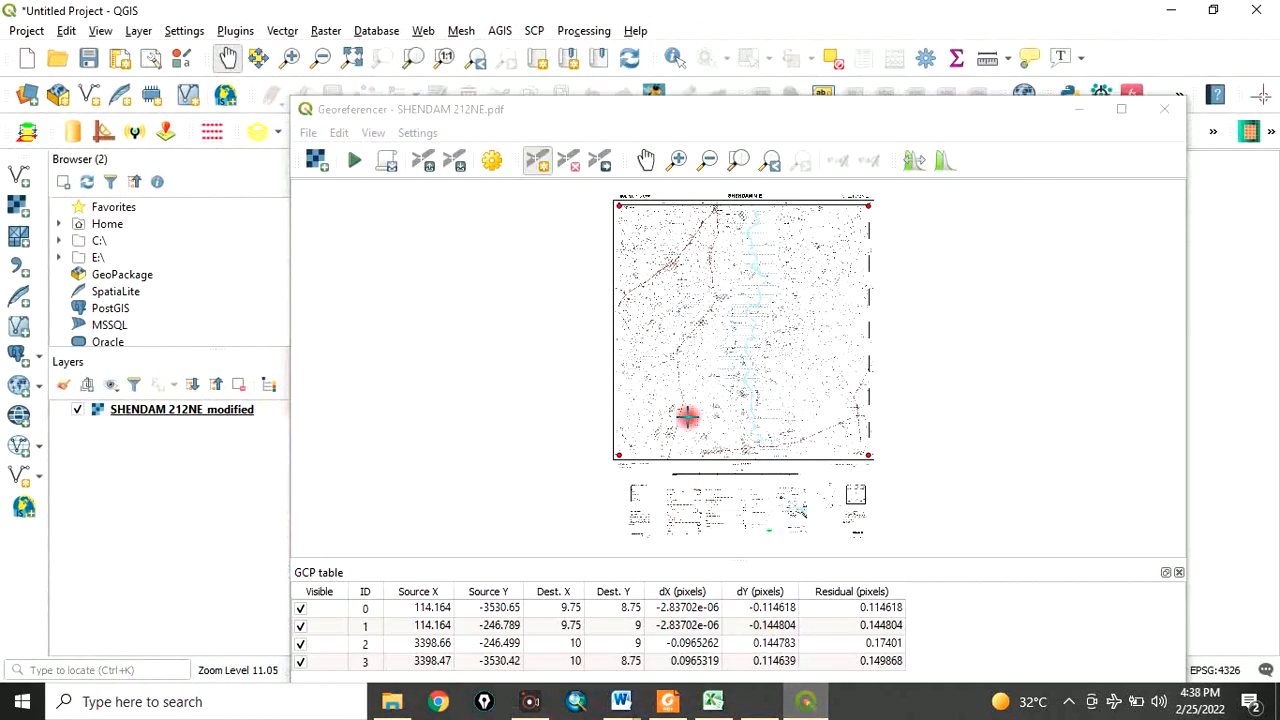
pyautogui.click(1166, 109)
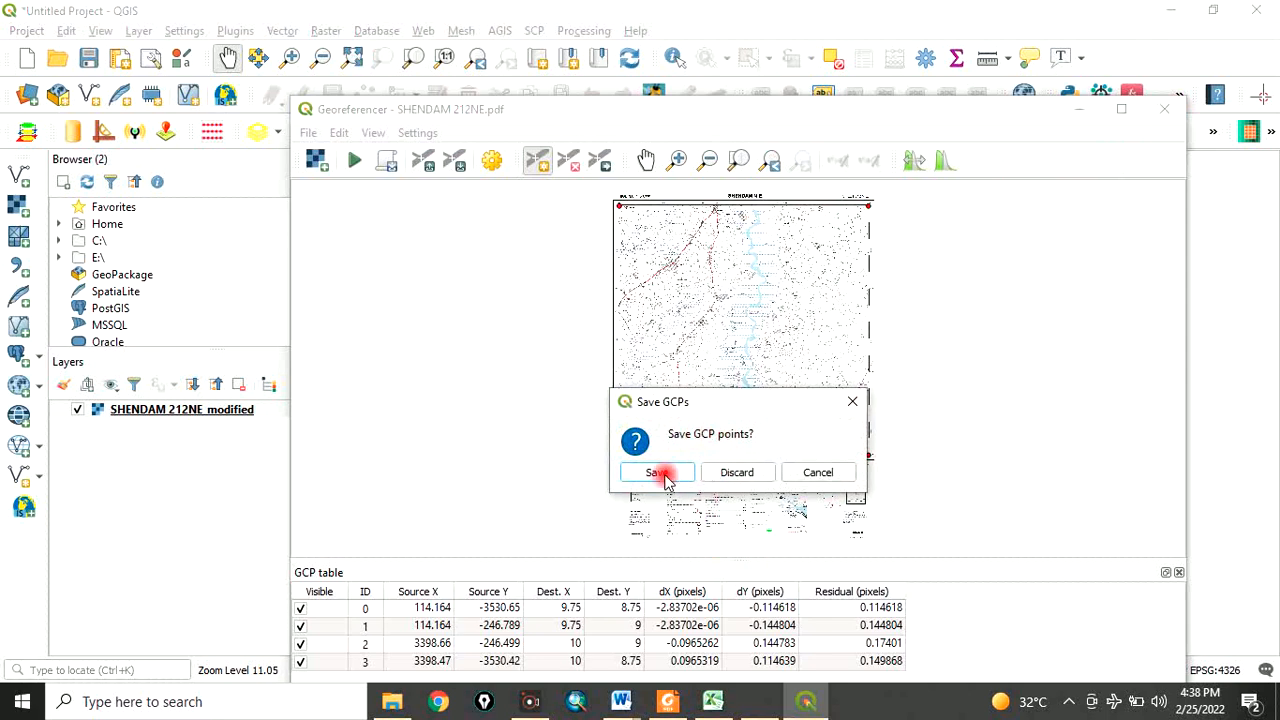
pyautogui.click(737, 472)
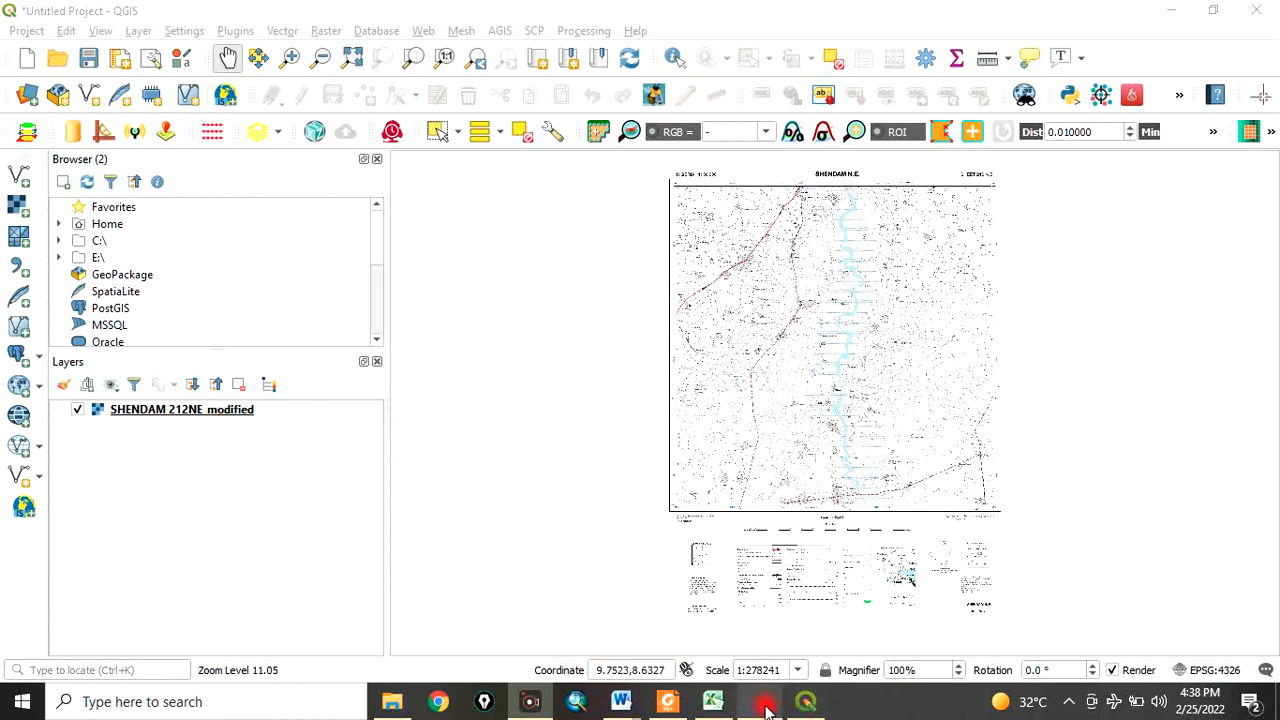
# Switch to Photos and go back to the contact details image 1.JPG
pyautogui.click(766, 706)
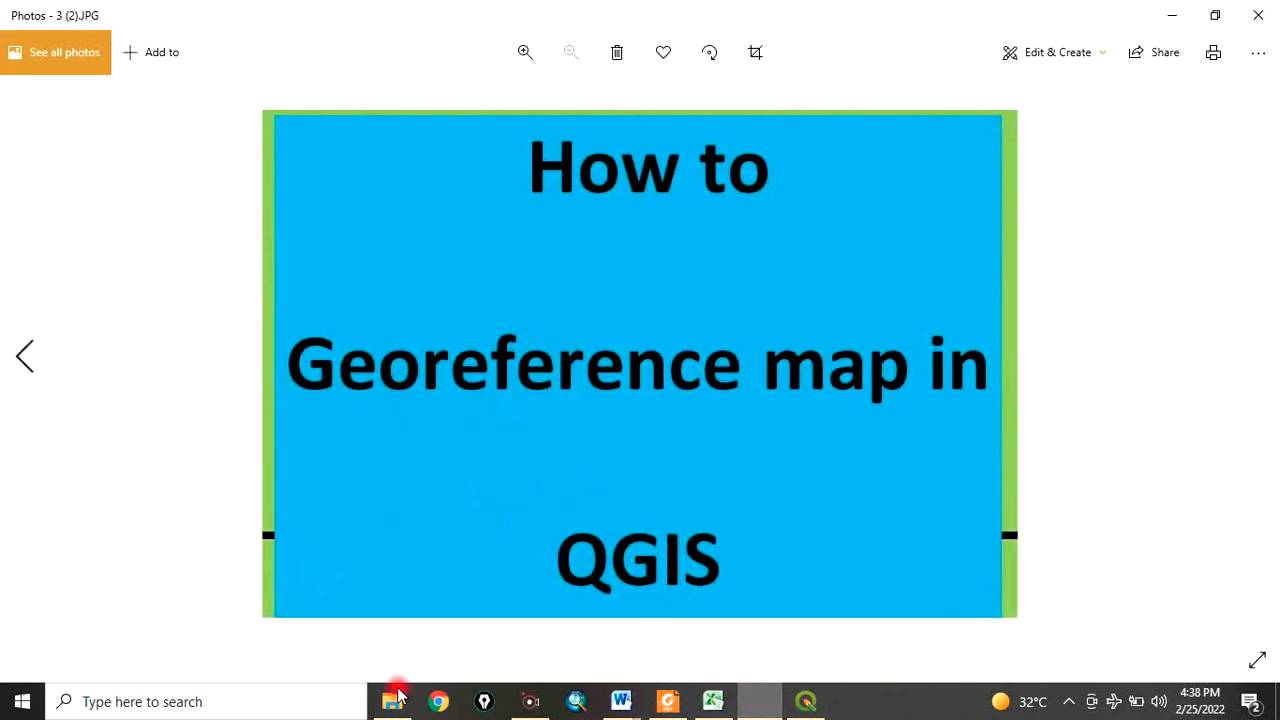
pyautogui.click(27, 358)
pyautogui.click(29, 363)
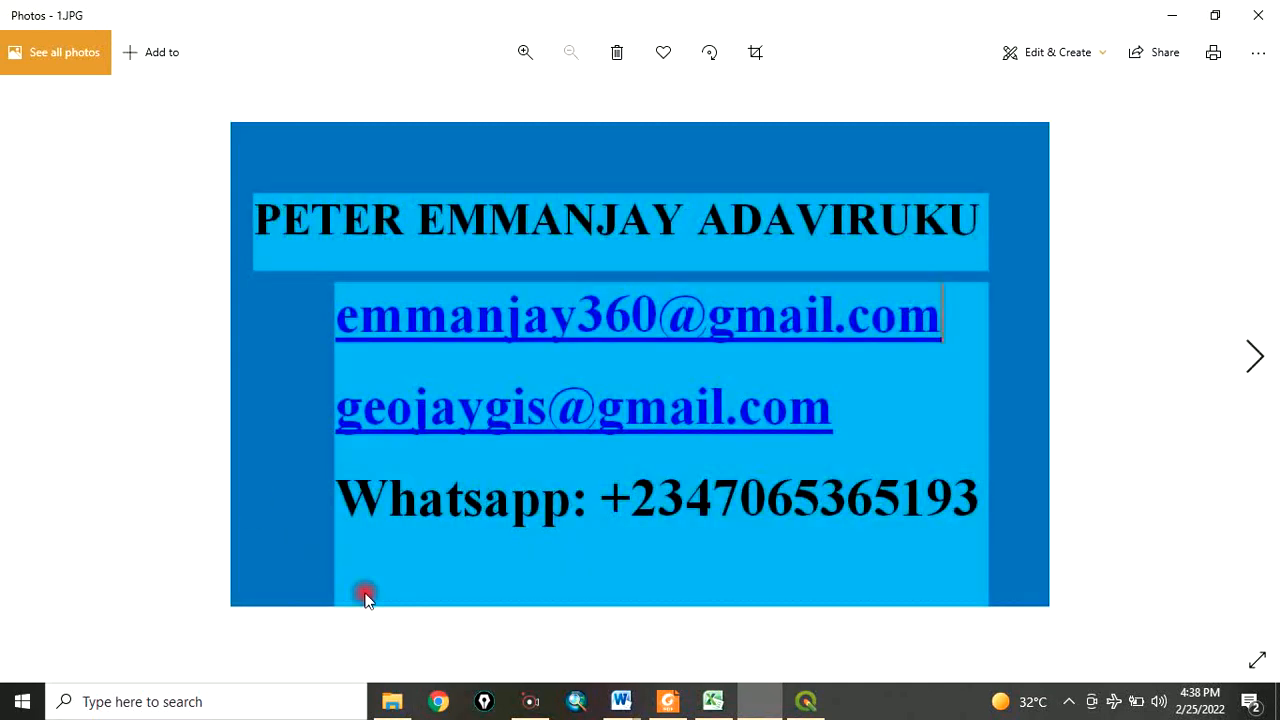